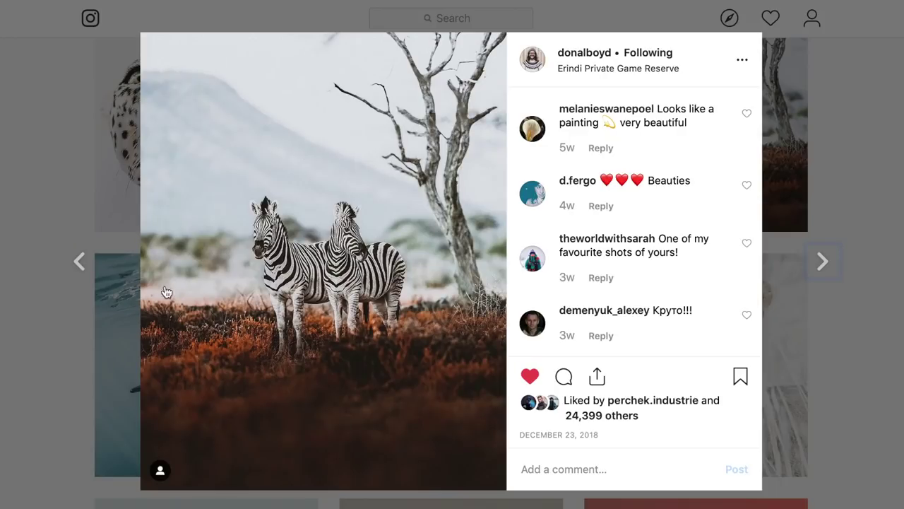
- Close the zebra post and scroll back up through the wildlife photo grid
click(853, 201)
scroll(777, 210, up, 7)
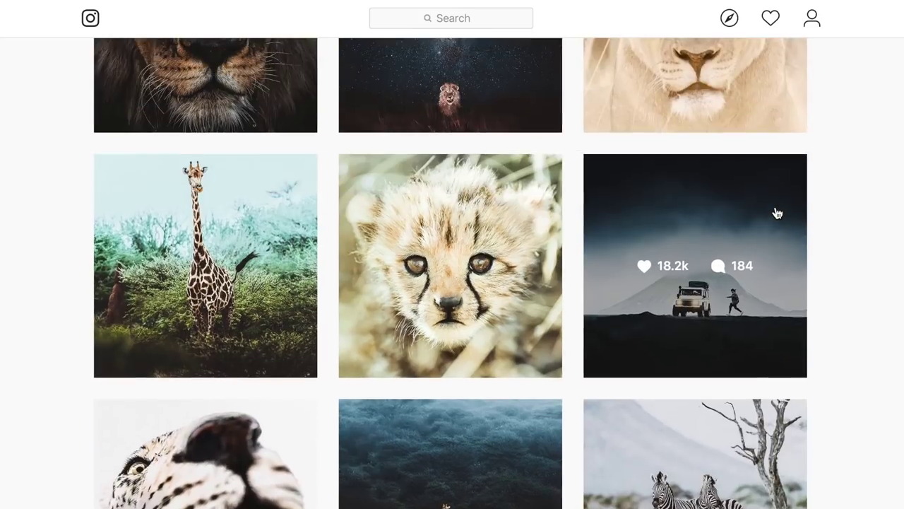
scroll(777, 212, up, 7)
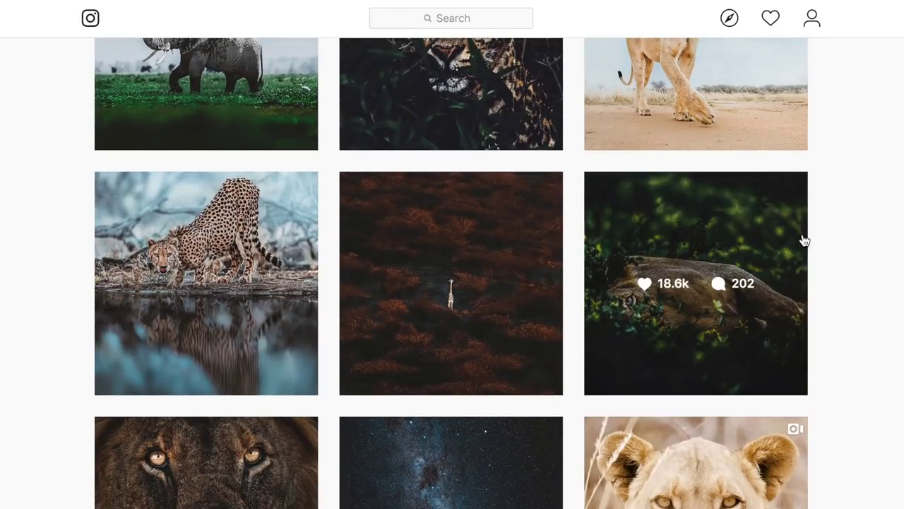
scroll(826, 293, up, 4)
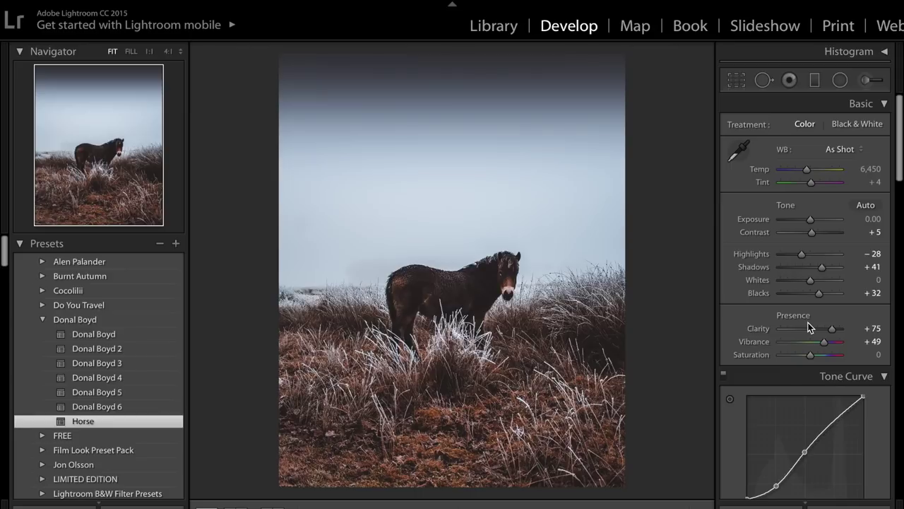
- Toggle the Before view to check the frosty horse edit against the original
key(backslash)
key(backslash)
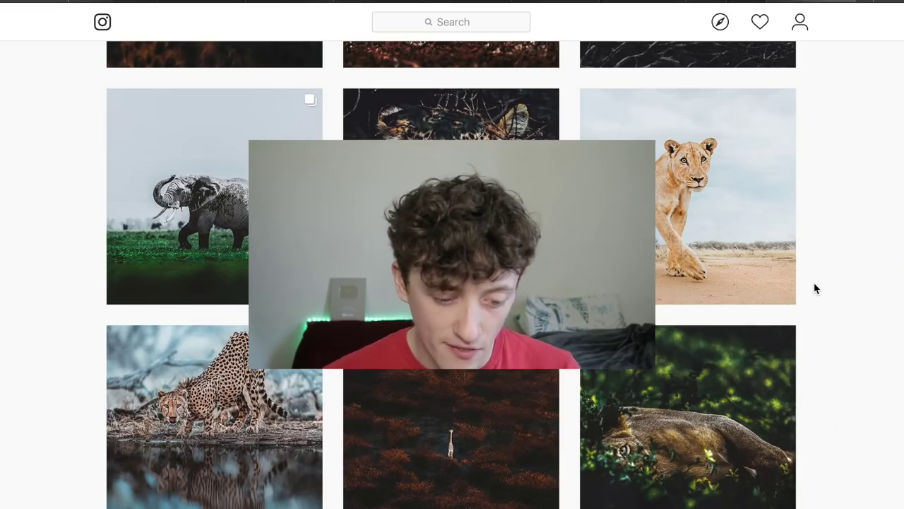
- Scroll down the profile grid and open the hyena-in-fog post
scroll(814, 289, up, 2)
scroll(814, 288, down, 1)
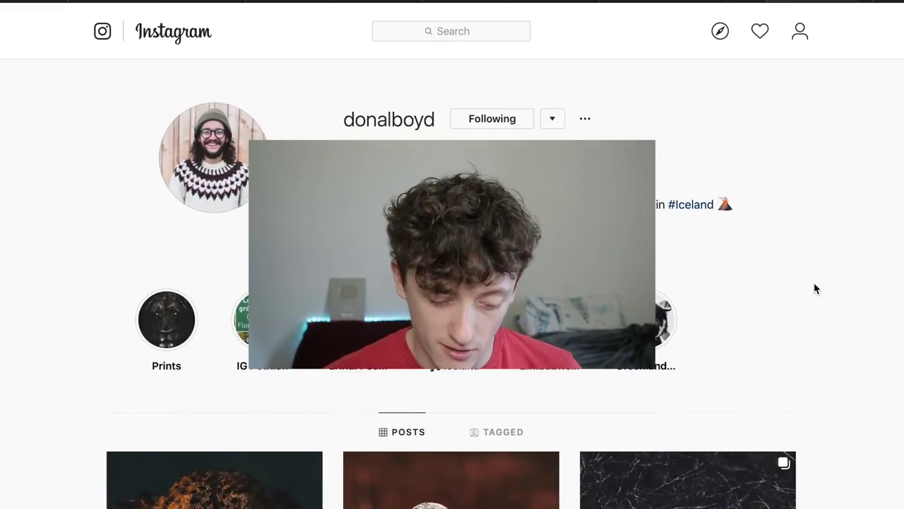
scroll(814, 288, down, 1)
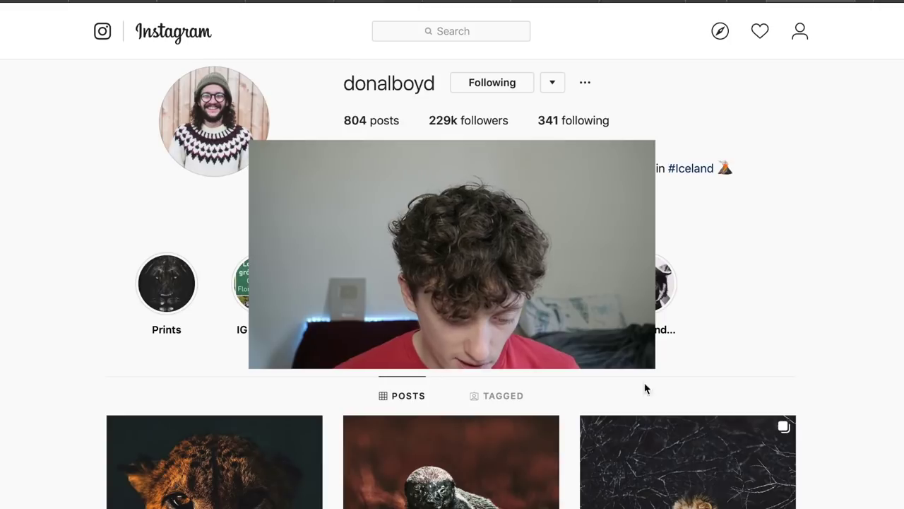
scroll(775, 368, down, 3)
scroll(775, 368, down, 2)
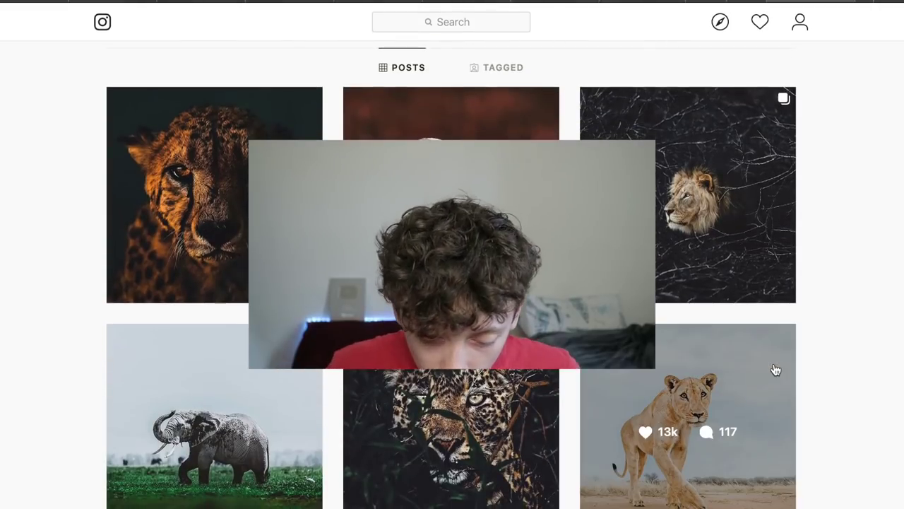
scroll(813, 383, down, 2)
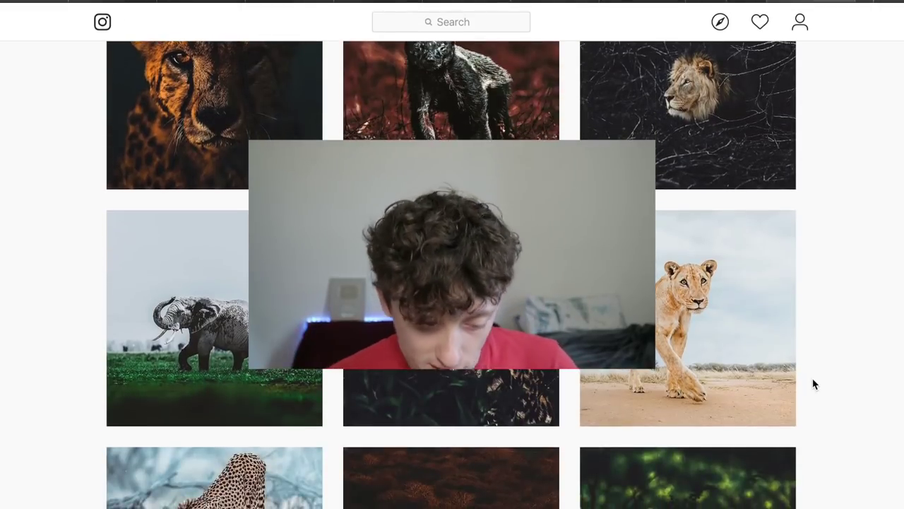
scroll(813, 384, down, 5)
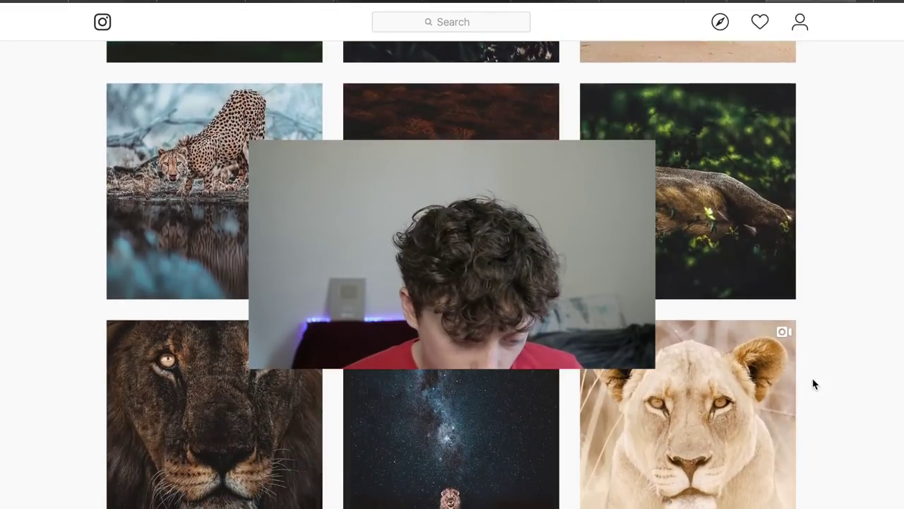
scroll(813, 384, down, 10)
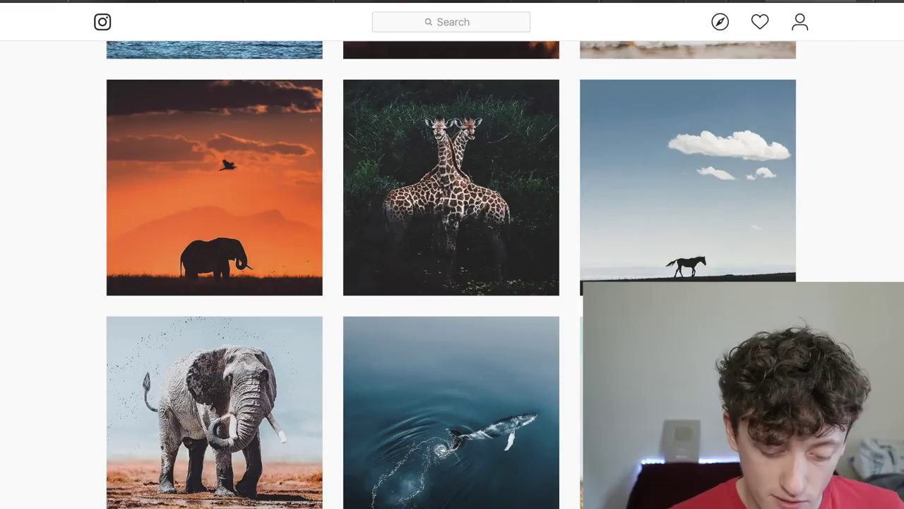
scroll(813, 383, down, 2)
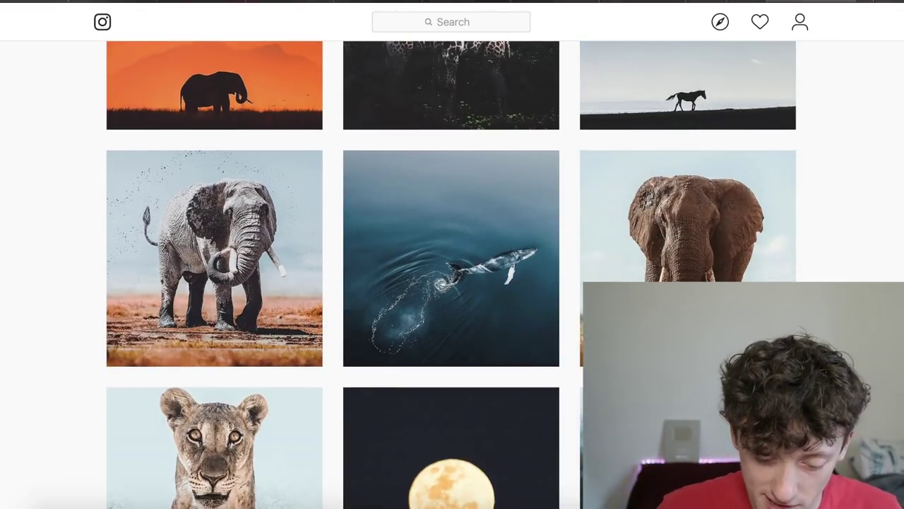
scroll(451, 275, up, 18)
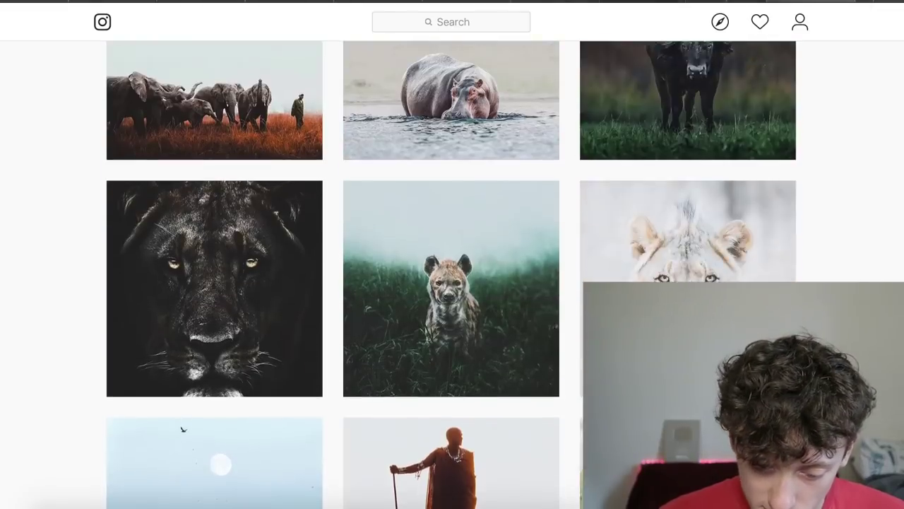
scroll(451, 276, down, 4)
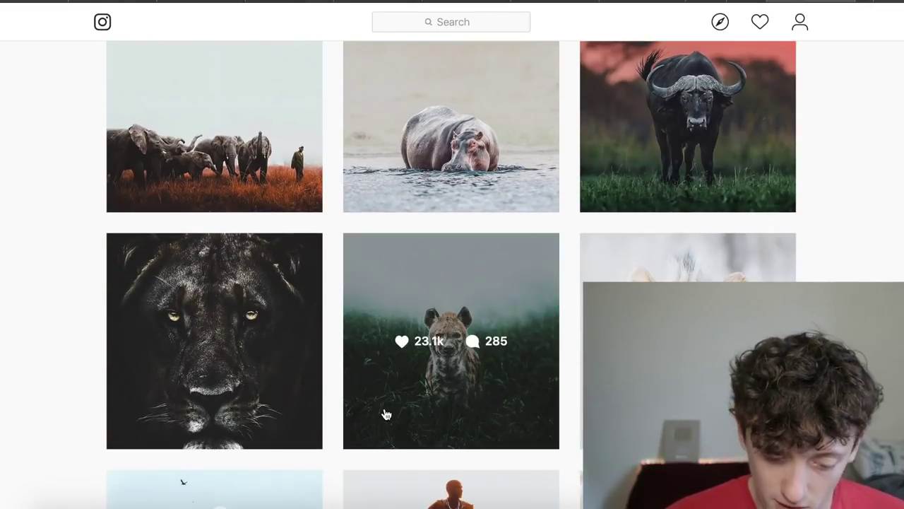
click(385, 413)
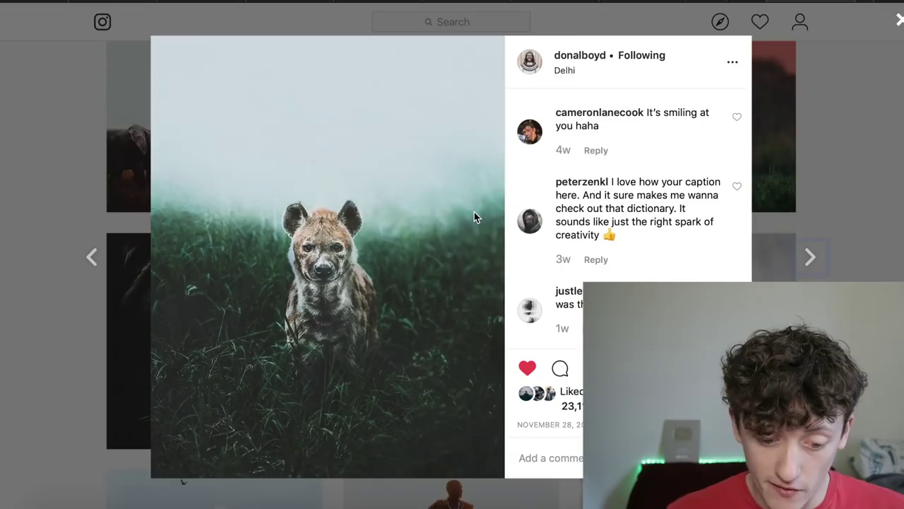
- Close the hyena post and scroll back up to the row with the zebra photo
click(842, 202)
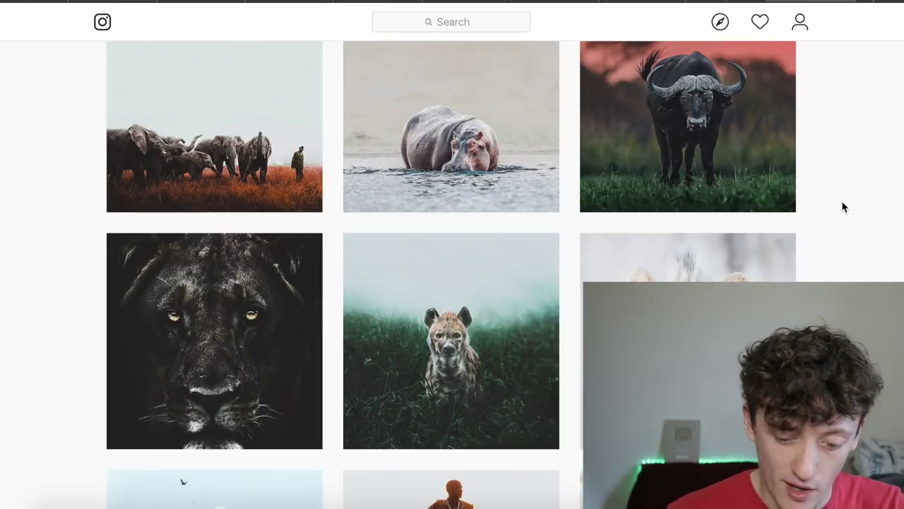
scroll(842, 206, up, 2)
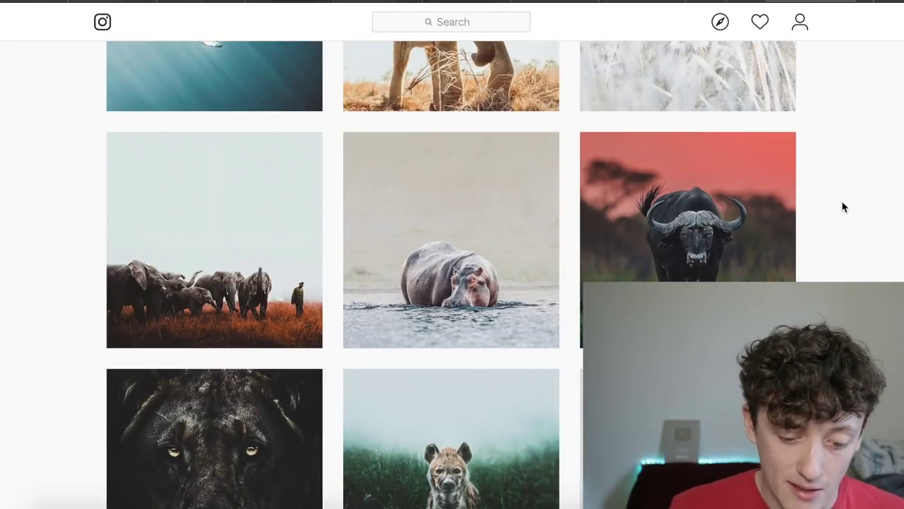
scroll(842, 207, up, 3)
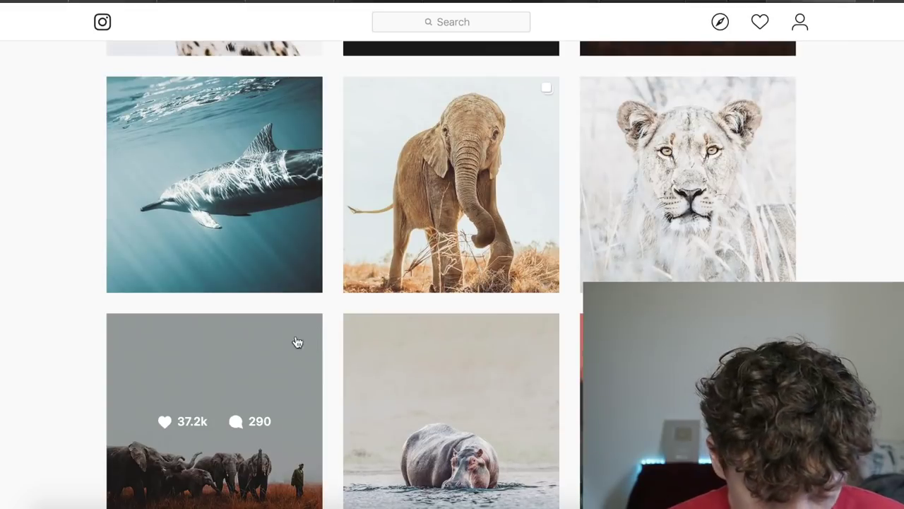
scroll(286, 346, up, 3)
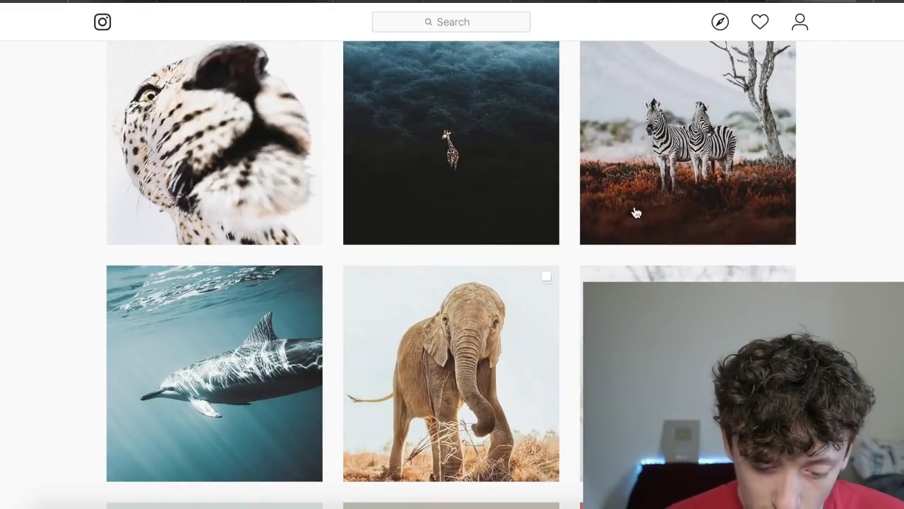
- View the zebra post and then the Iceland jeep post, closing each back to the grid
click(708, 205)
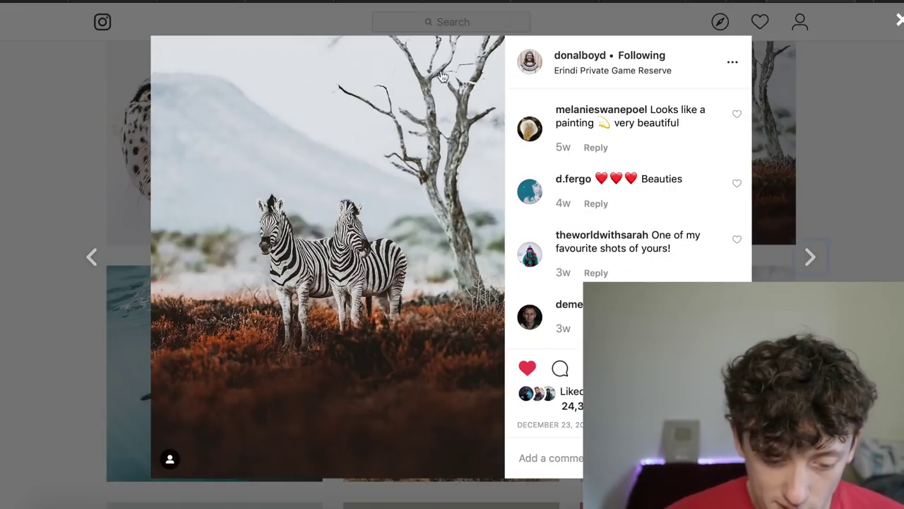
click(838, 207)
scroll(838, 219, up, 6)
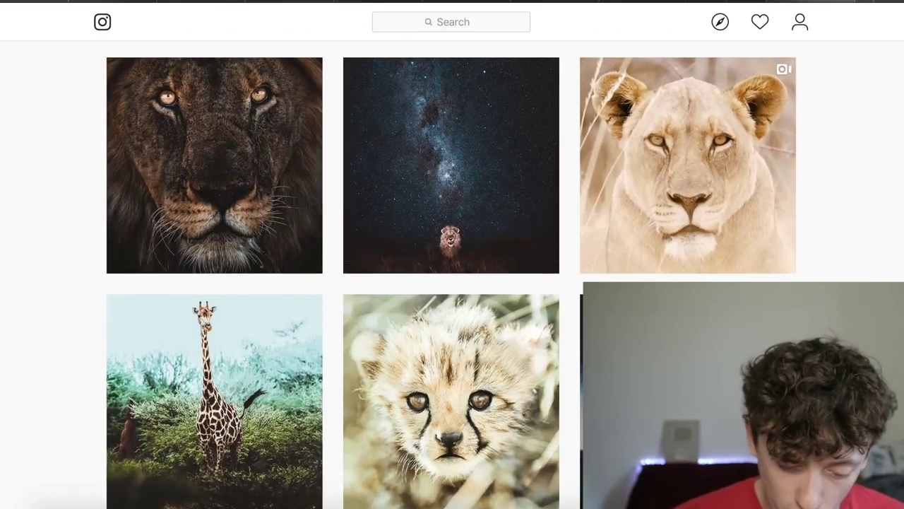
click(784, 300)
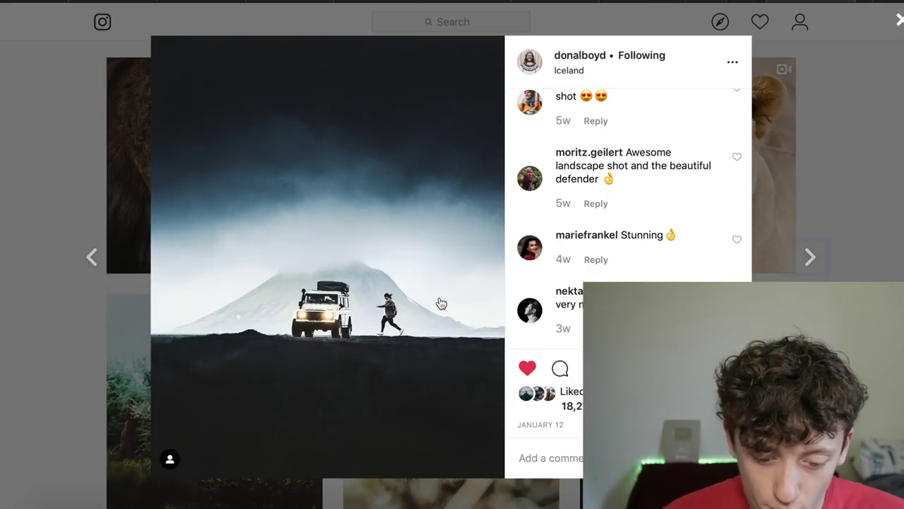
click(859, 192)
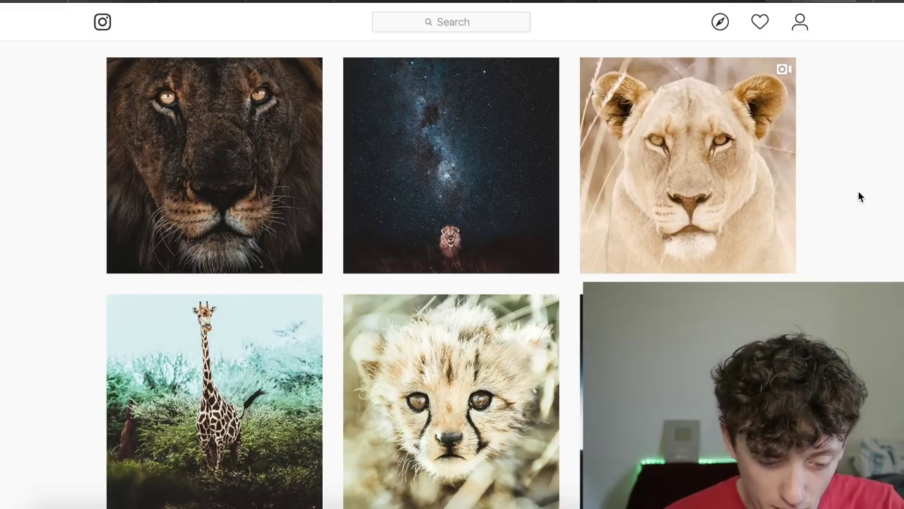
scroll(859, 196, down, 7)
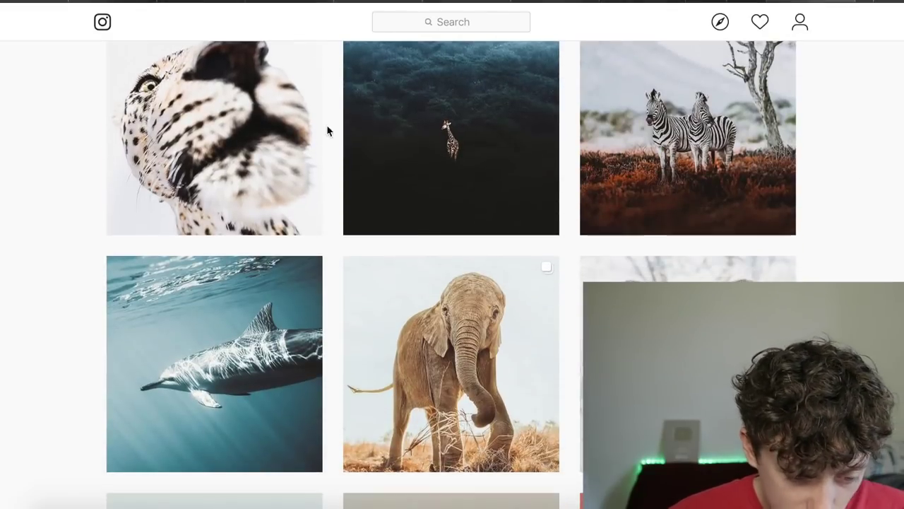
- View the leopard close-up post, close it, and scroll further down the grid
click(277, 180)
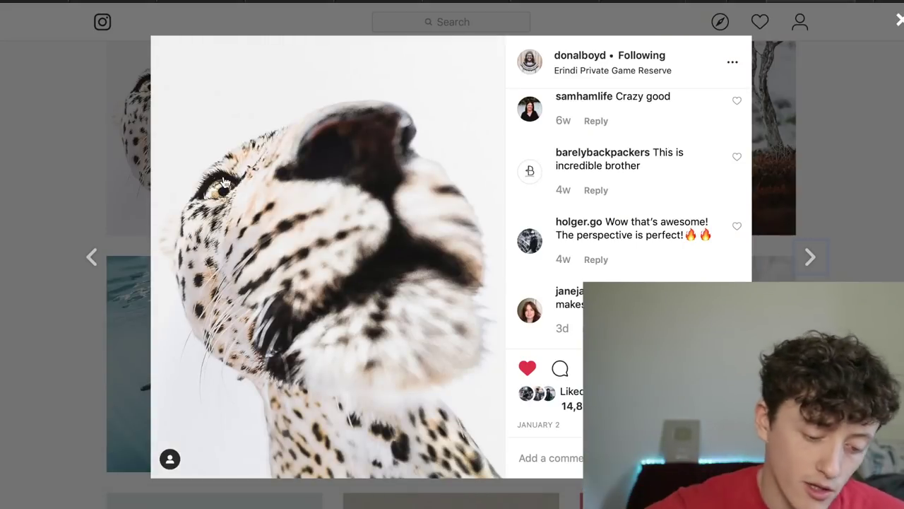
click(80, 282)
scroll(81, 286, down, 12)
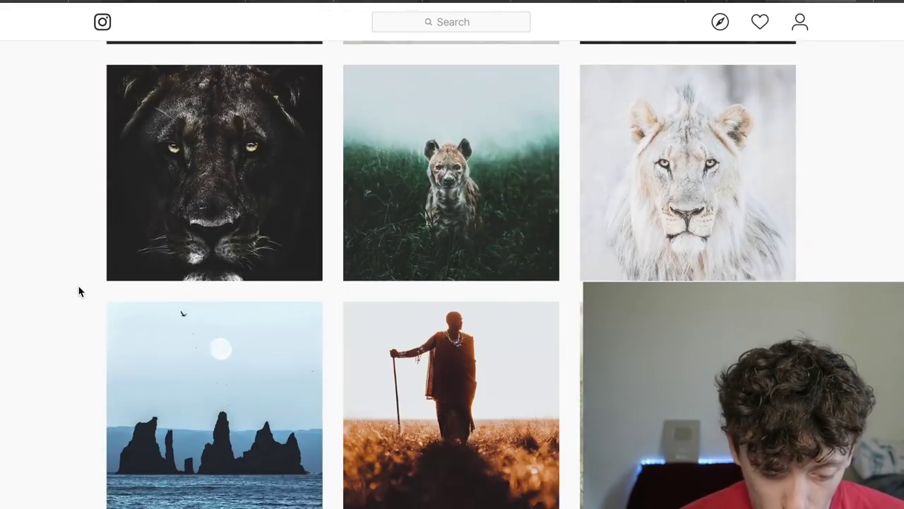
scroll(79, 291, down, 6)
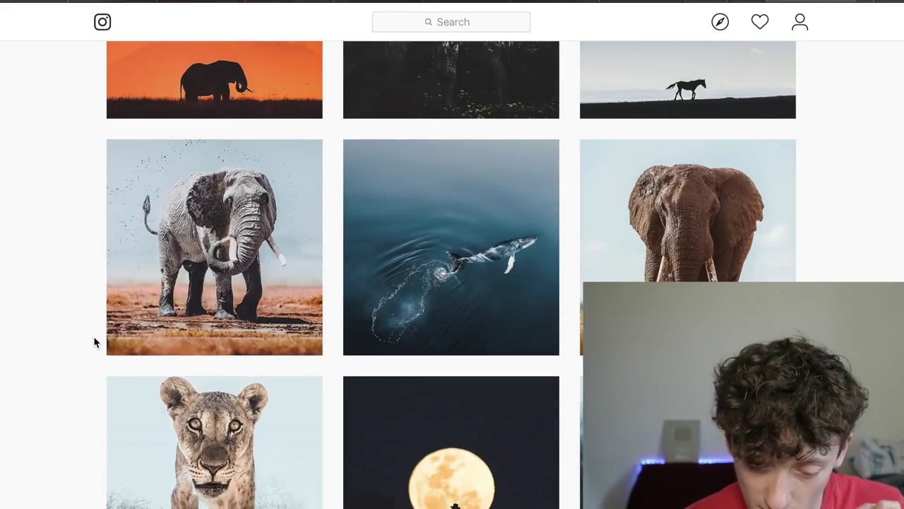
scroll(94, 342, down, 10)
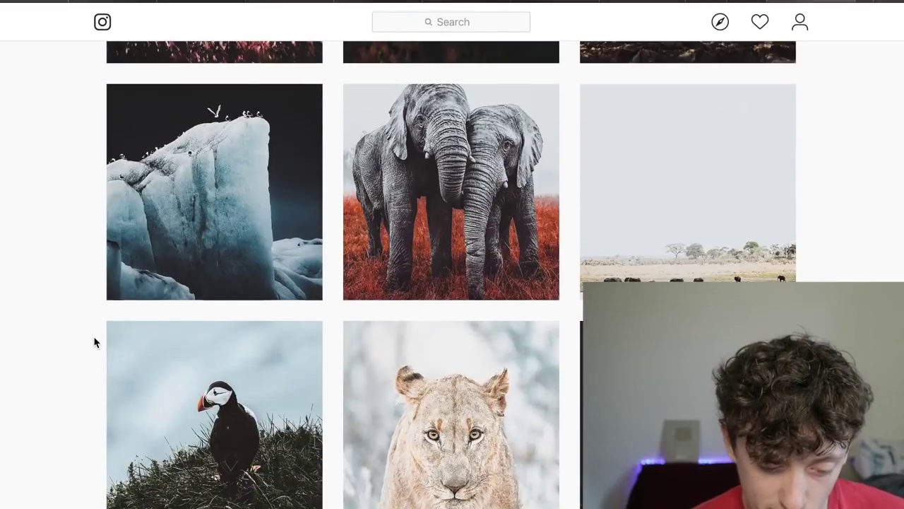
- View the two-elephants post and then the puffin post, closing each back to the grid
click(401, 219)
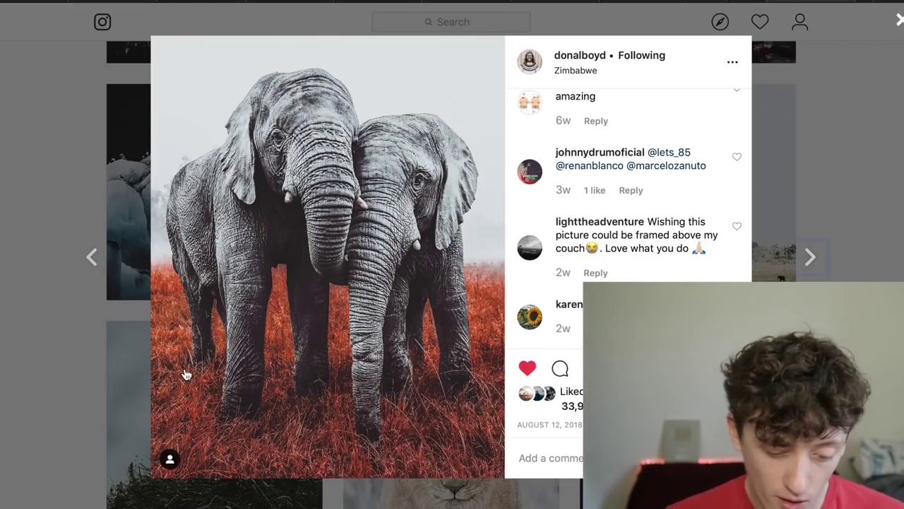
click(30, 320)
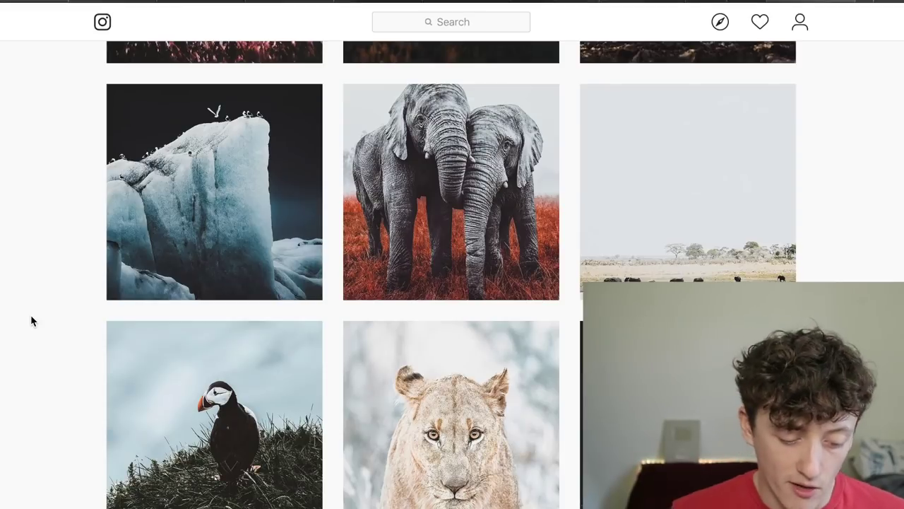
scroll(31, 317, down, 3)
click(236, 319)
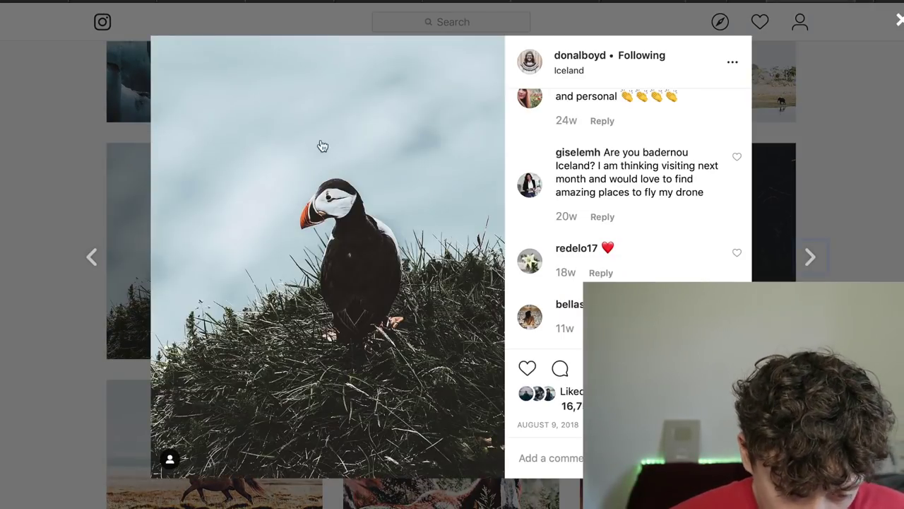
click(855, 199)
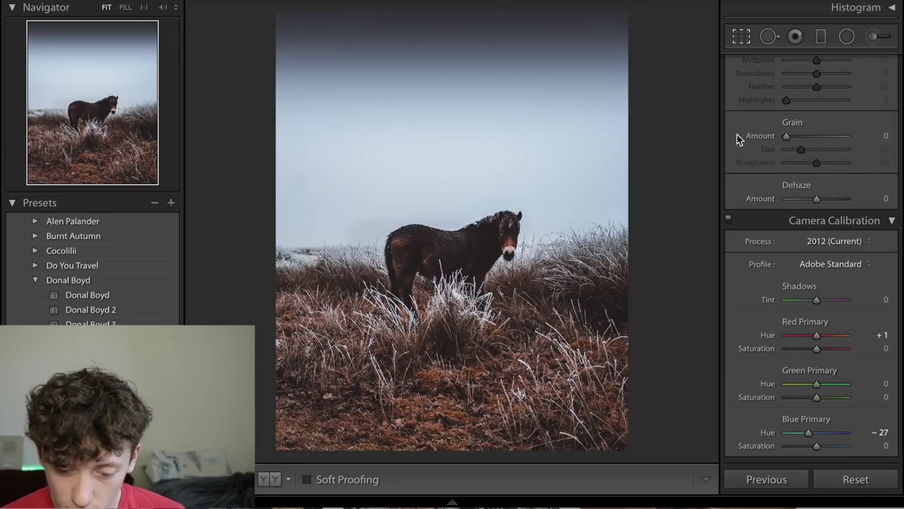
- Confirm the 4 x 5 / 8 x 10 crop, then reset all the horse photo's edits
scroll(737, 134, up, 15)
key(r)
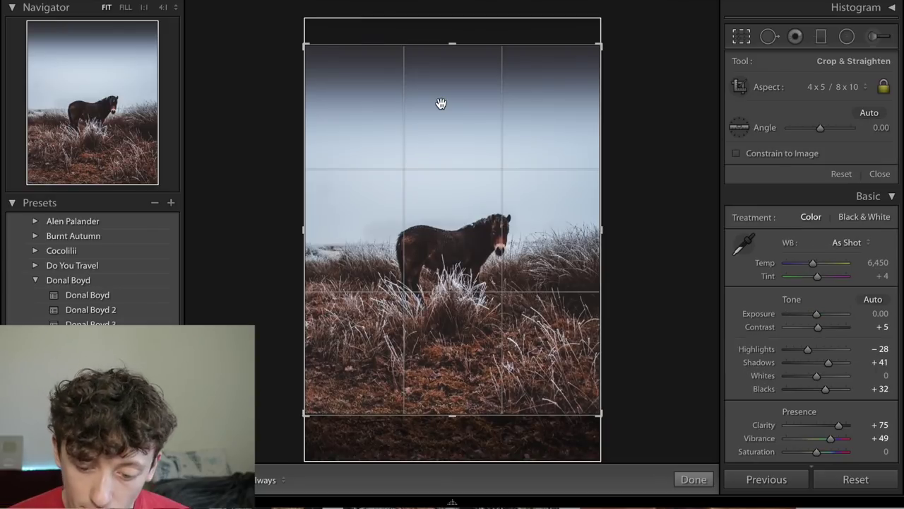
click(829, 86)
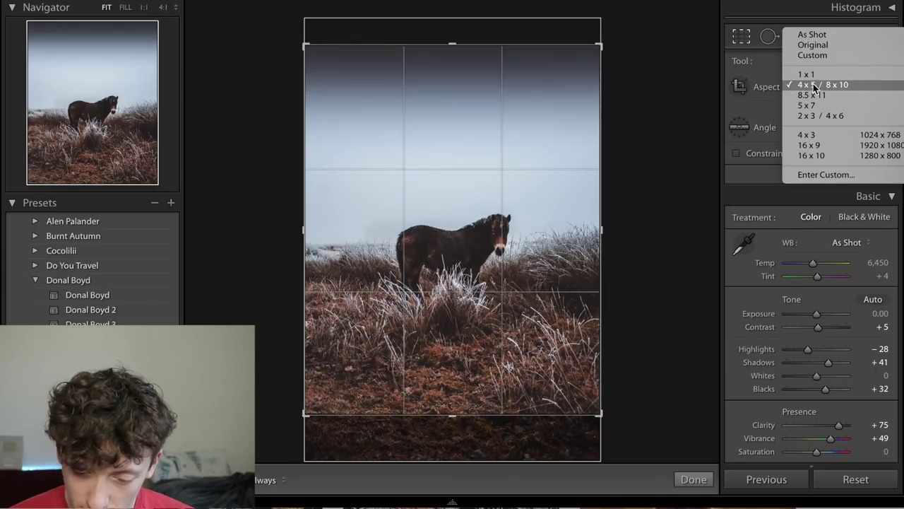
click(755, 89)
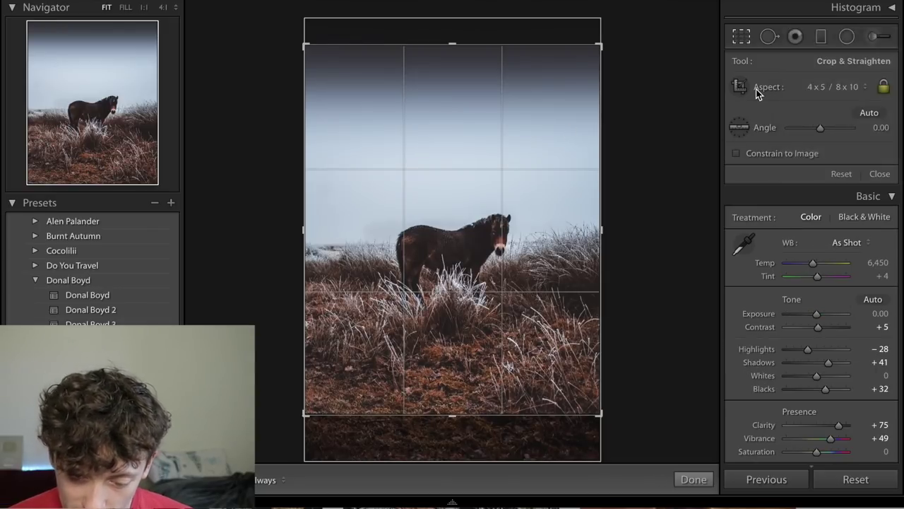
click(710, 486)
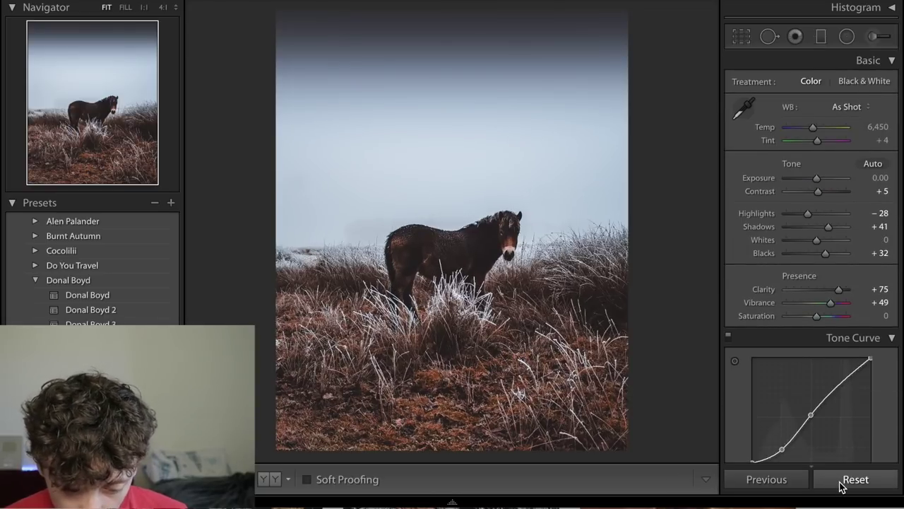
click(840, 481)
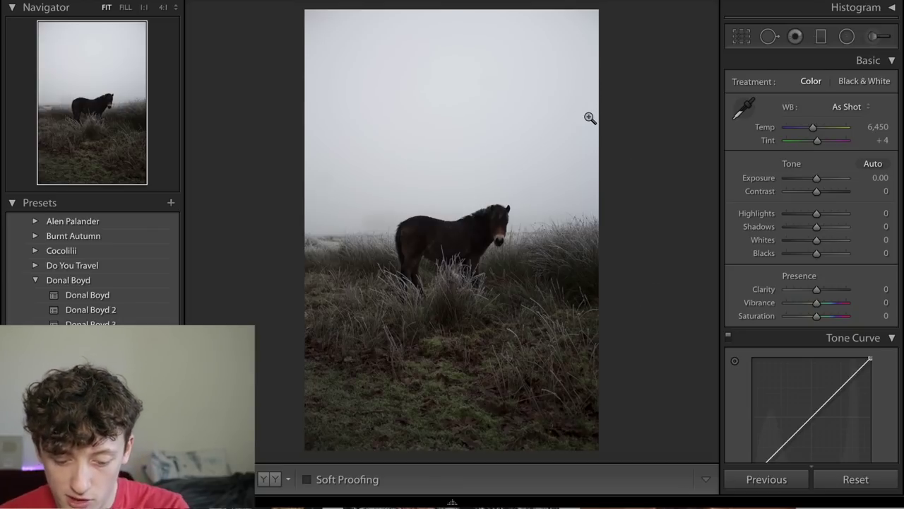
- Apply a 4 x 5 / 8 x 10 crop to the horse photo, nudging the image slightly upward
click(749, 42)
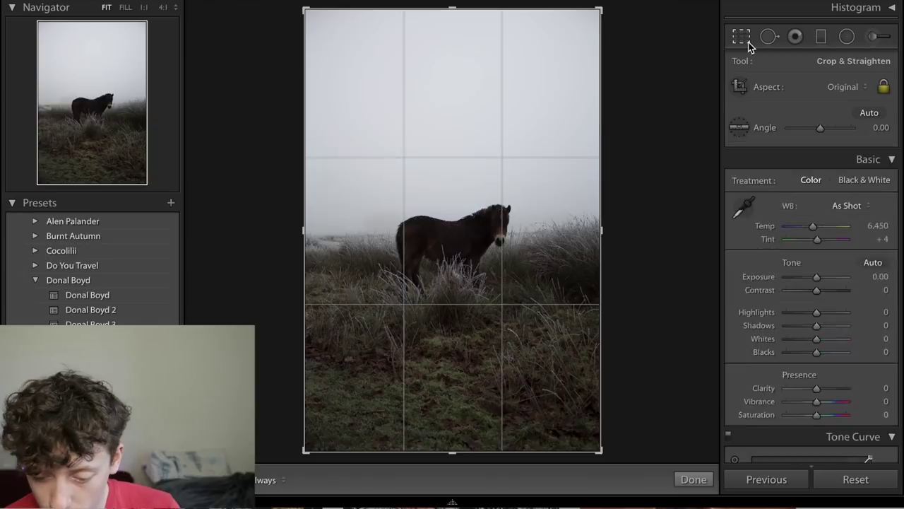
click(855, 86)
click(848, 127)
drag(526, 186, 527, 185)
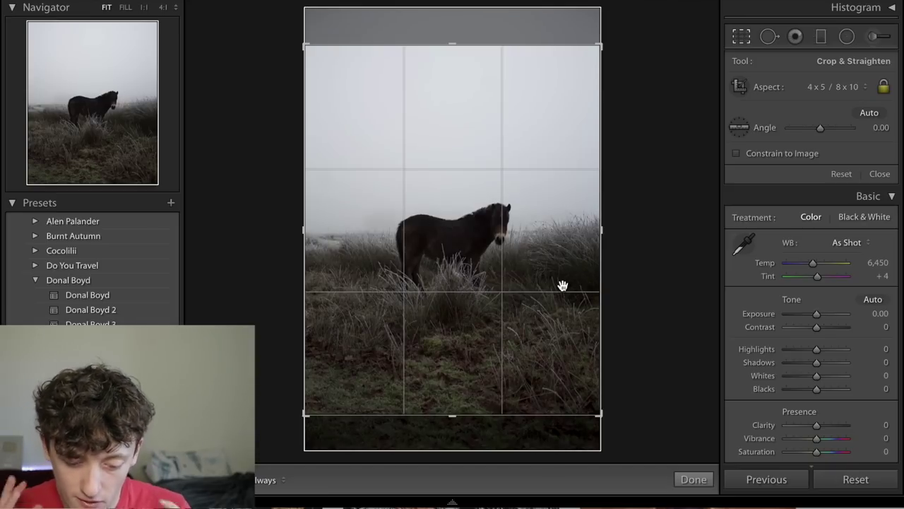
click(693, 480)
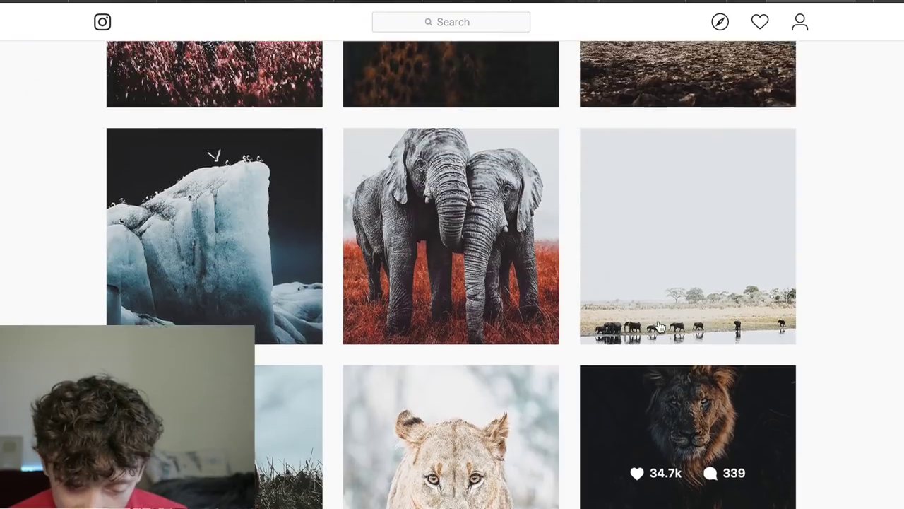
- Scroll the Instagram grid and open the post with the two zebras
scroll(661, 327, down, 10)
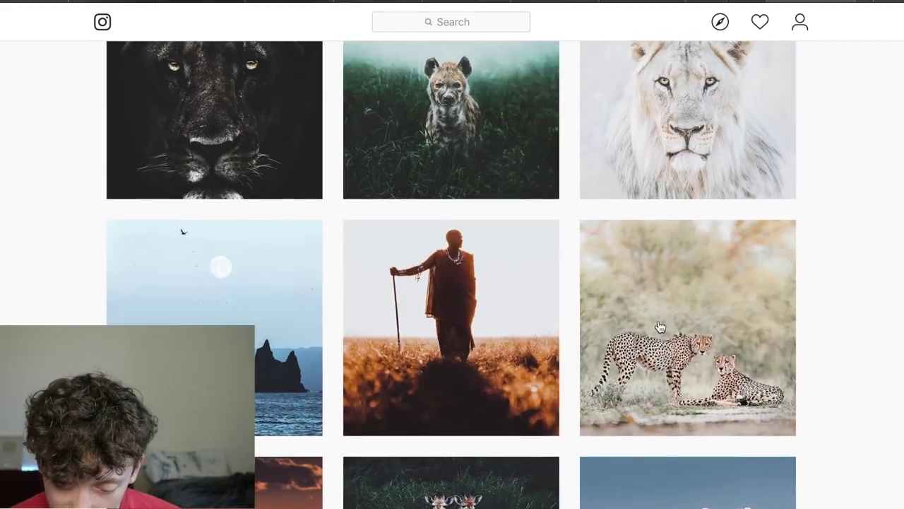
scroll(661, 326, up, 10)
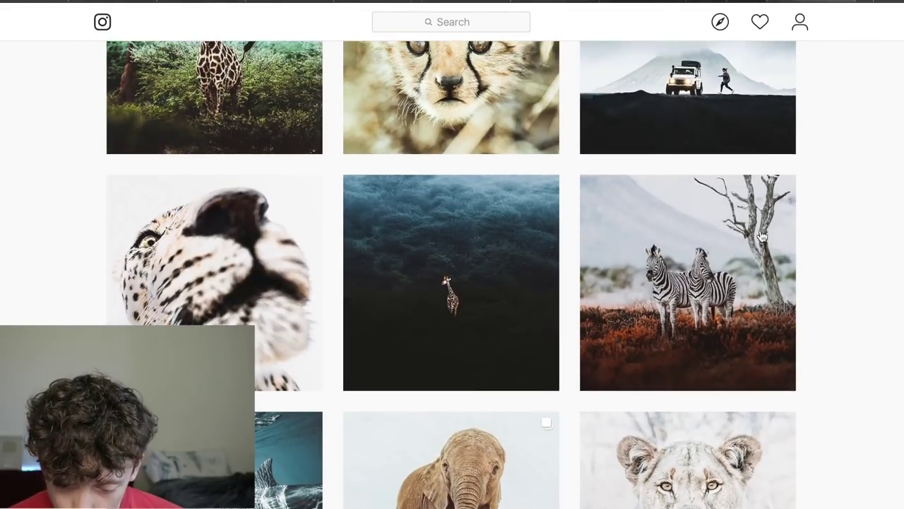
click(684, 226)
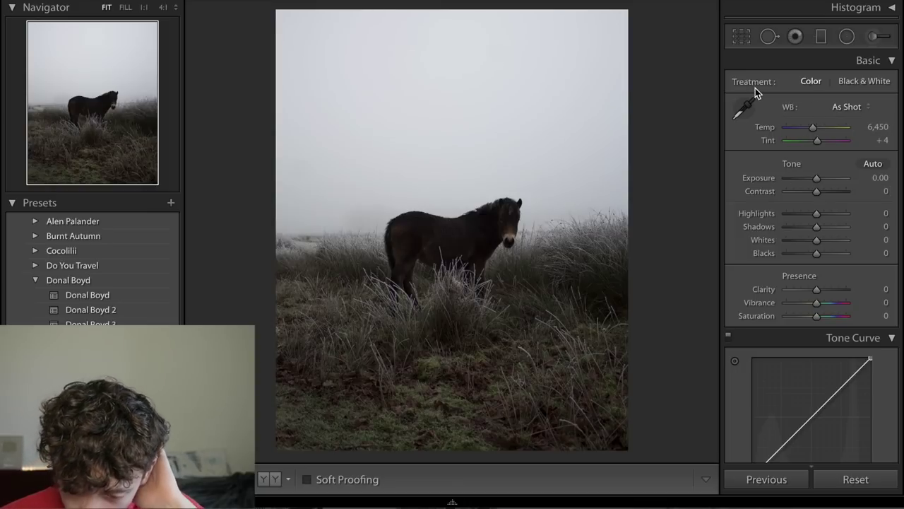
- Sample white balance with the eyedropper, then restore Temp to 6,450
click(744, 108)
click(521, 168)
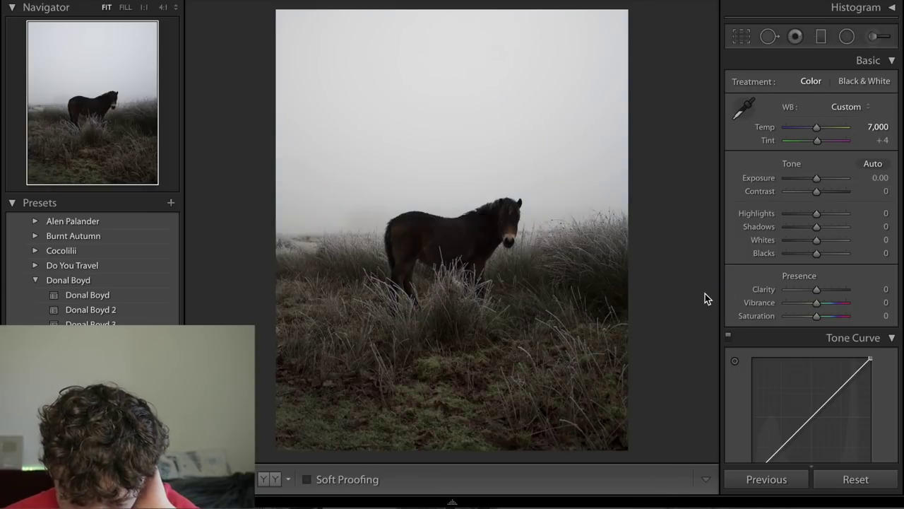
double_click(765, 128)
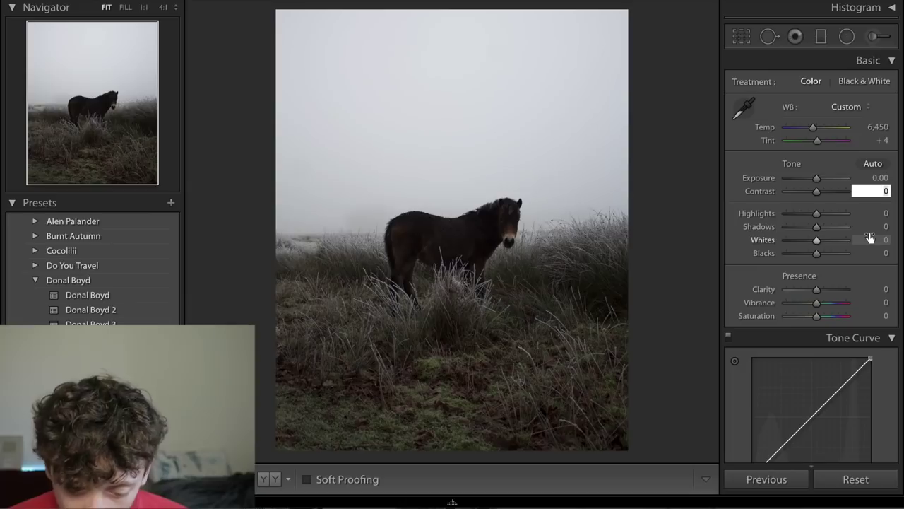
- Set Contrast to +5 and lower Highlights to -29 to tame the bright sky
text(5)
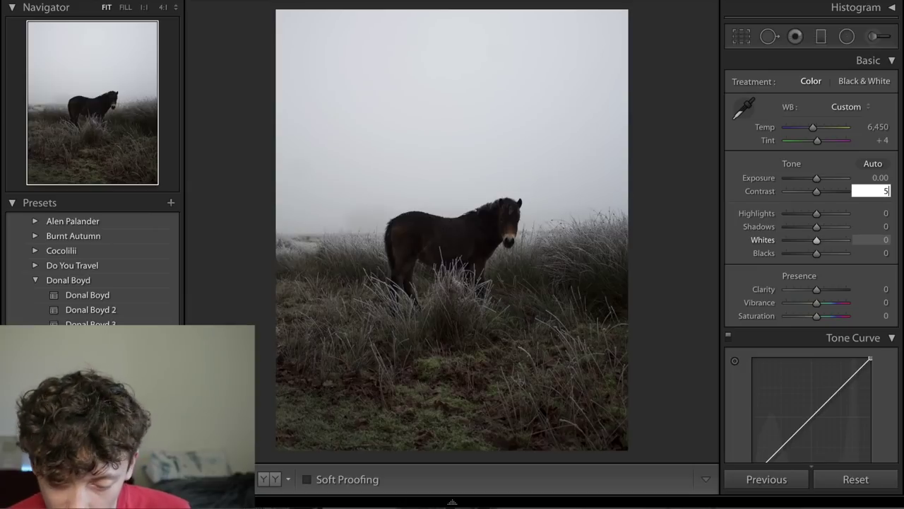
key(Return)
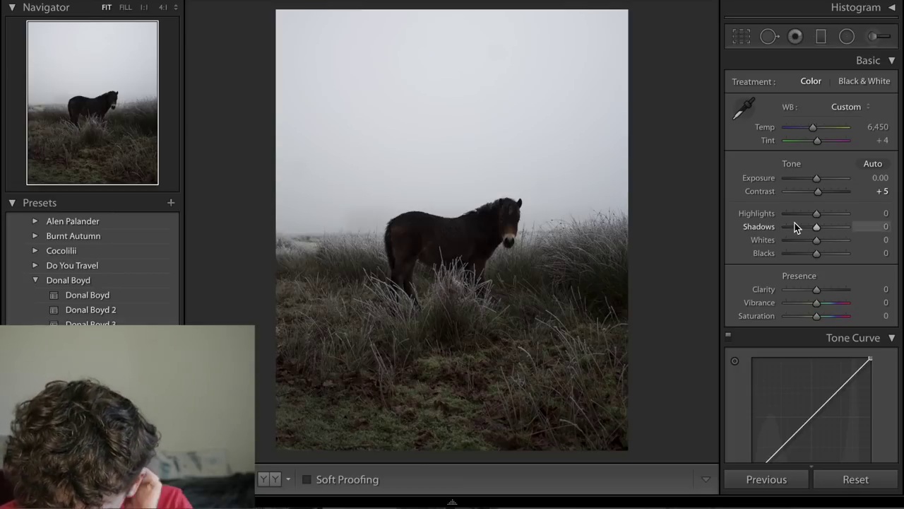
click(883, 214)
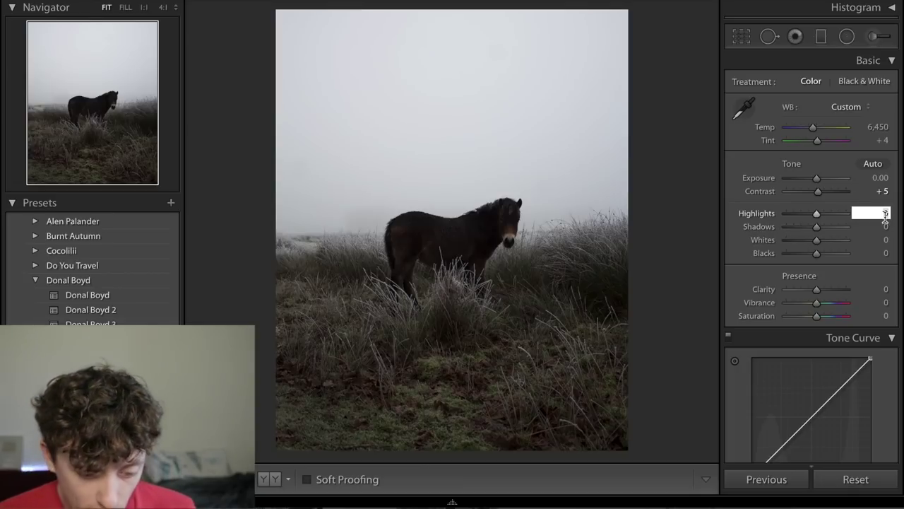
drag(816, 214, 809, 214)
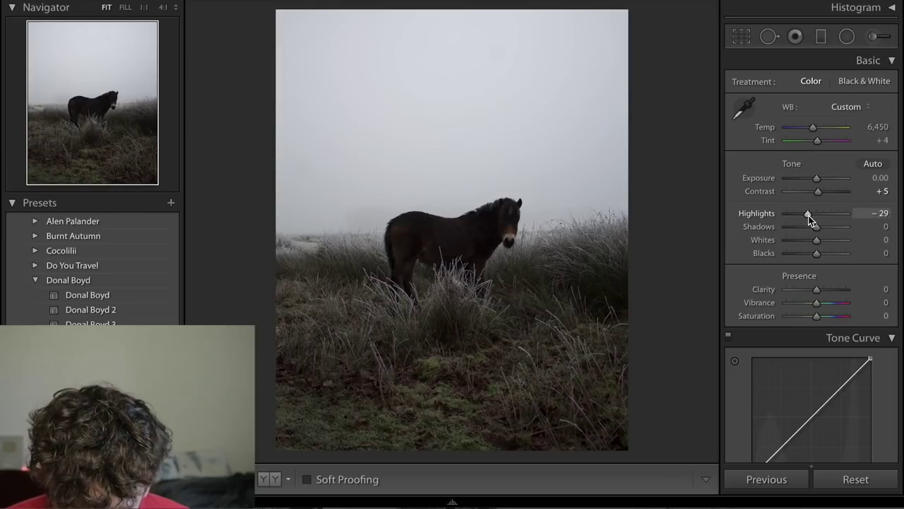
key(super+Tab)
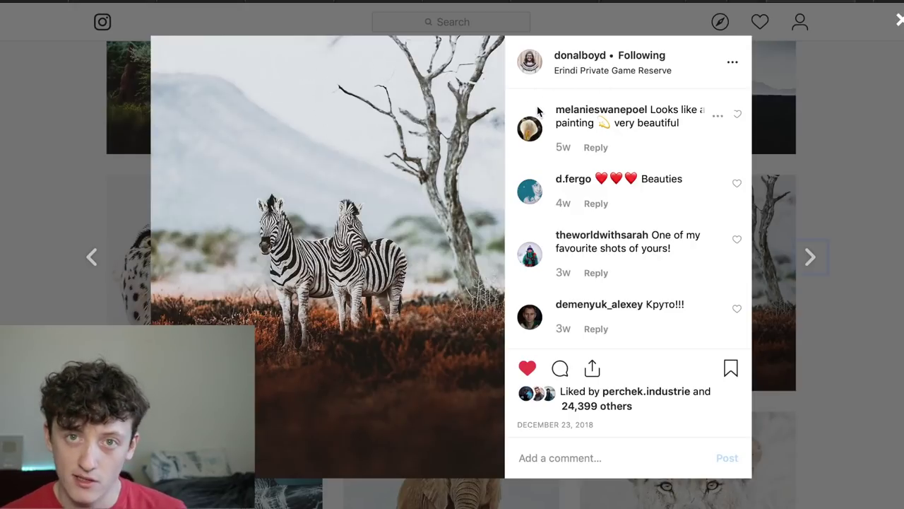
click(862, 153)
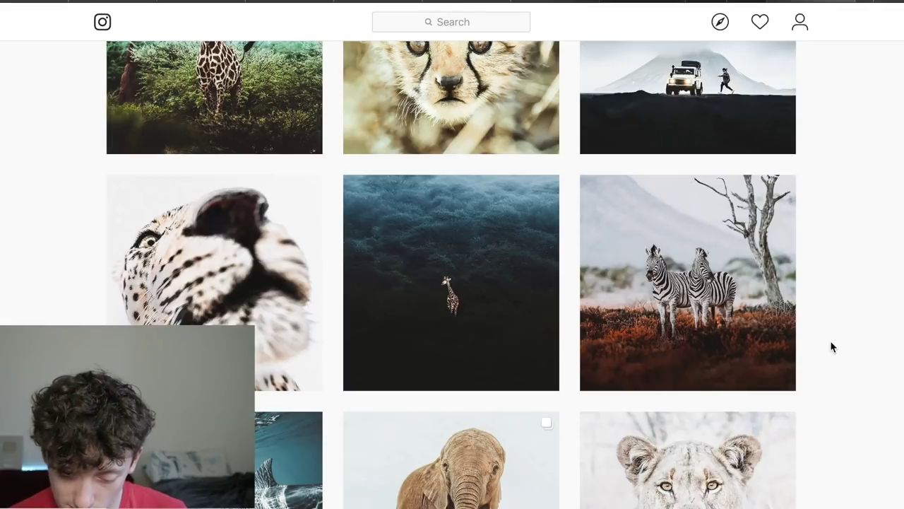
scroll(830, 350, down, 3)
click(712, 300)
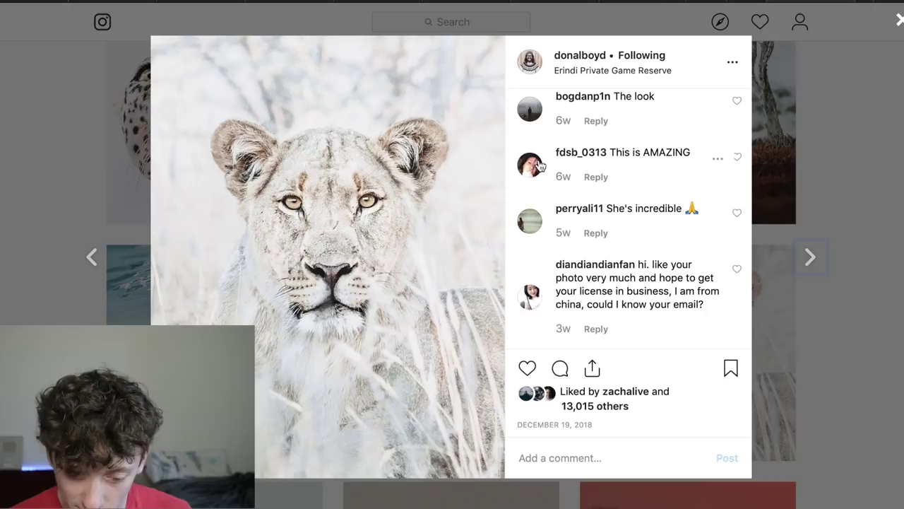
click(833, 149)
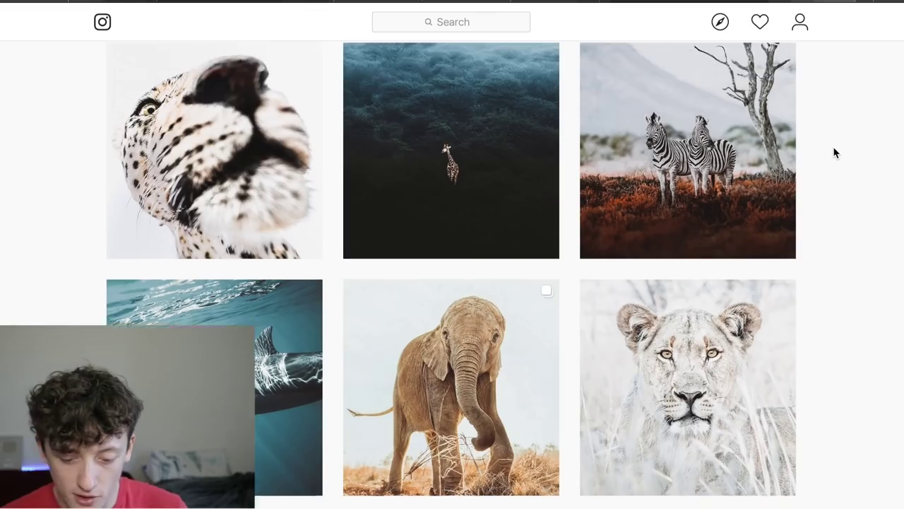
click(738, 167)
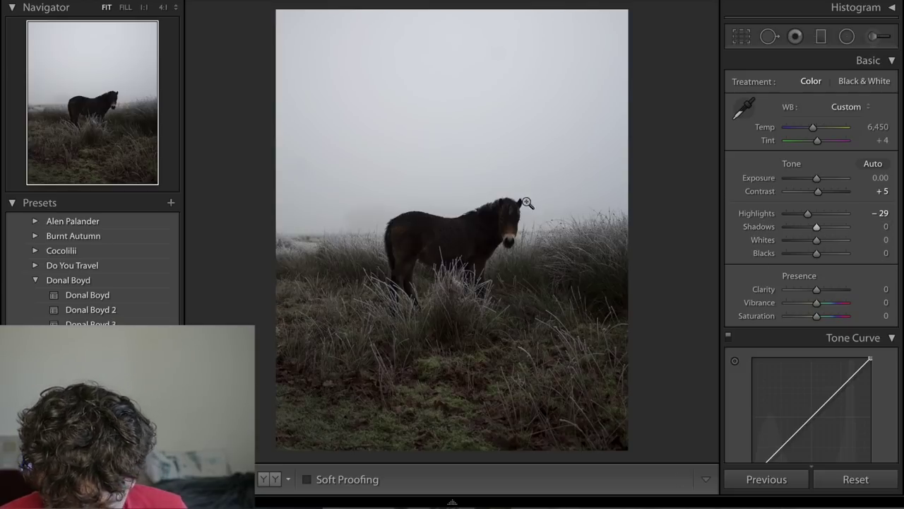
- Raise Shadows to +42 and Blacks to +29, then compare with the Before view
drag(816, 227, 828, 228)
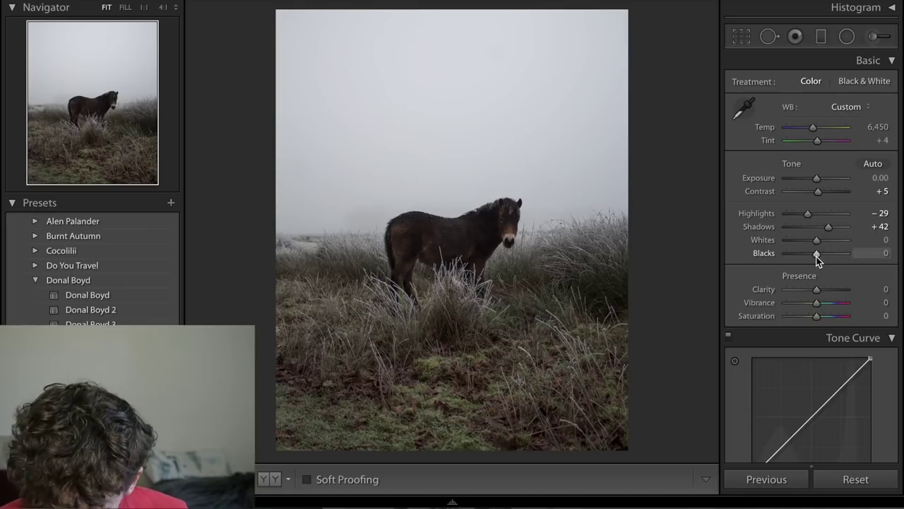
drag(817, 256, 824, 255)
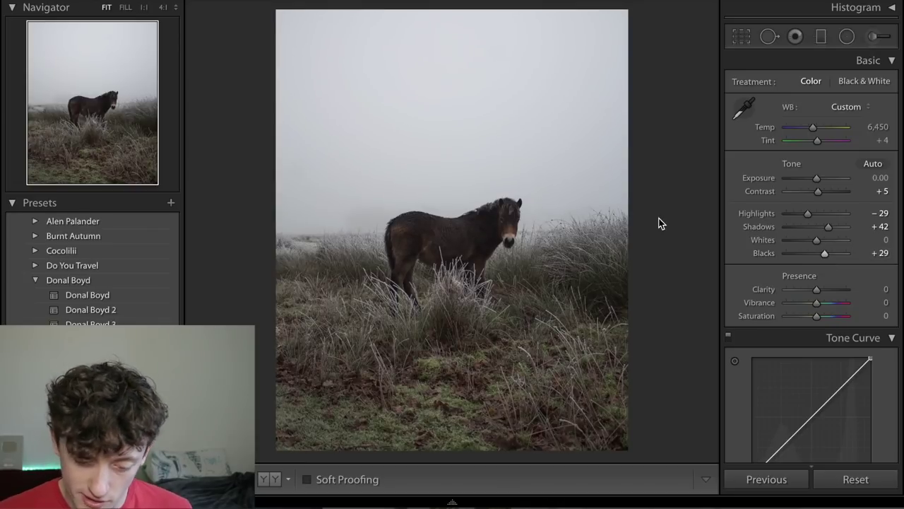
key(backslash)
key(backslash)
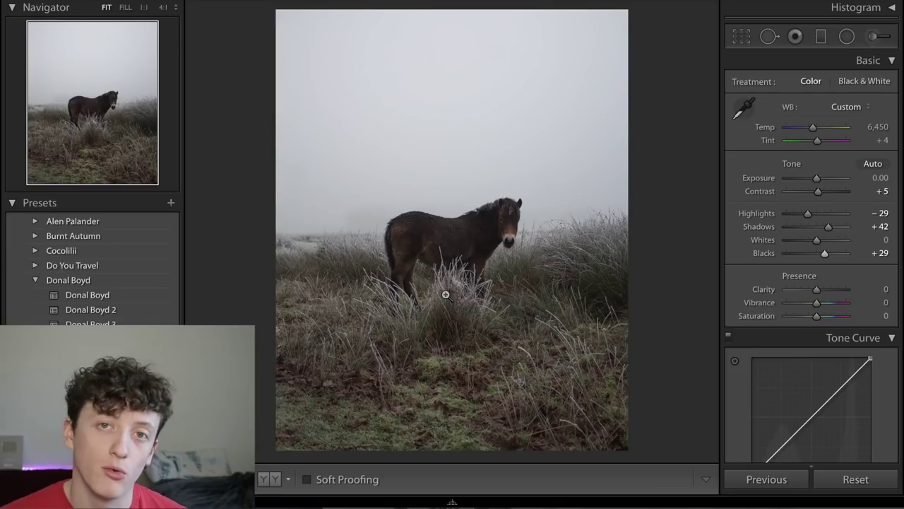
- Boost Clarity to +75 and inspect the horse's texture at 1:1 zoom
click(835, 291)
drag(835, 291, 839, 291)
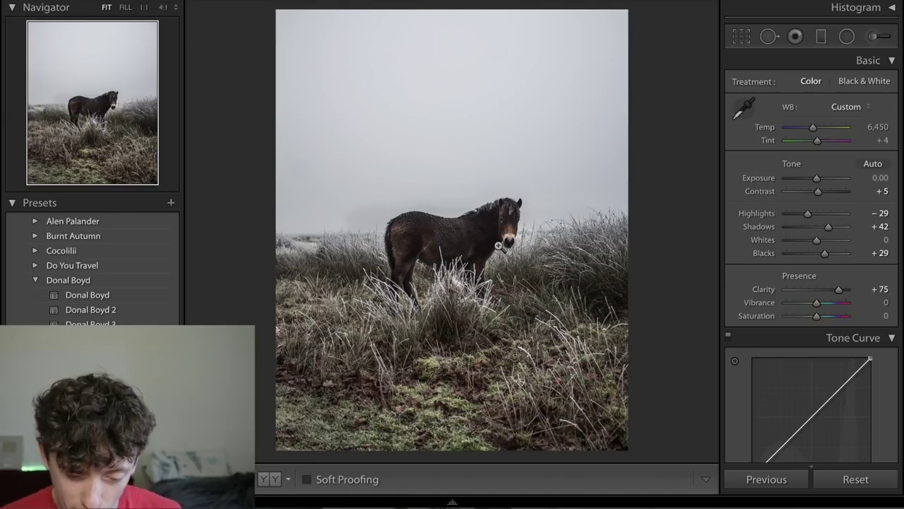
click(498, 247)
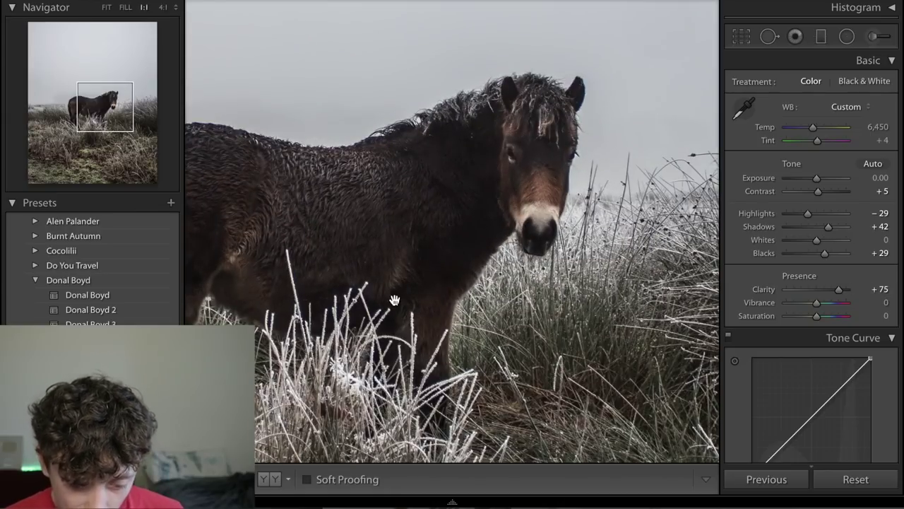
drag(396, 299, 481, 283)
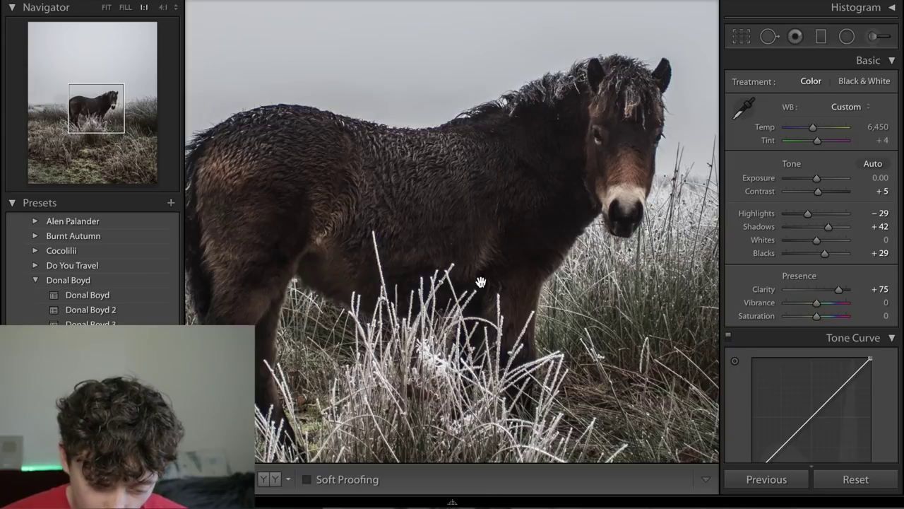
click(106, 7)
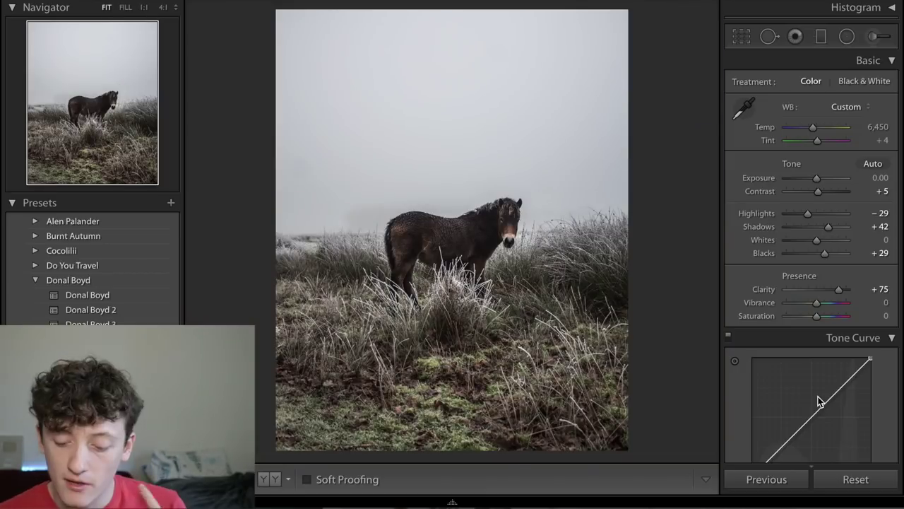
- Enter 50 as the Vibrance value for richer frosty-grass colour
click(884, 302)
text(50)
key(Return)
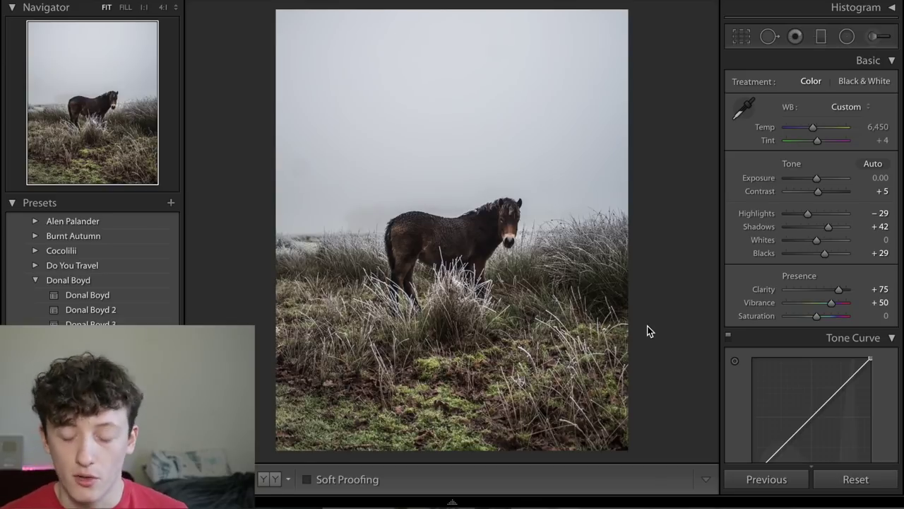
- Undo the curve reset, add shadow and highlight points, and adjust the midpoint to steepen the curve
scroll(760, 438, down, 3)
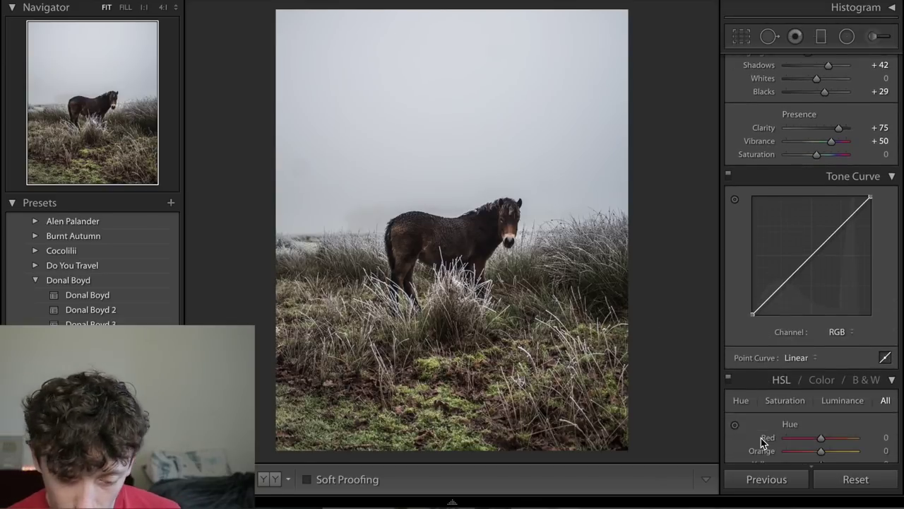
key(ctrl+z)
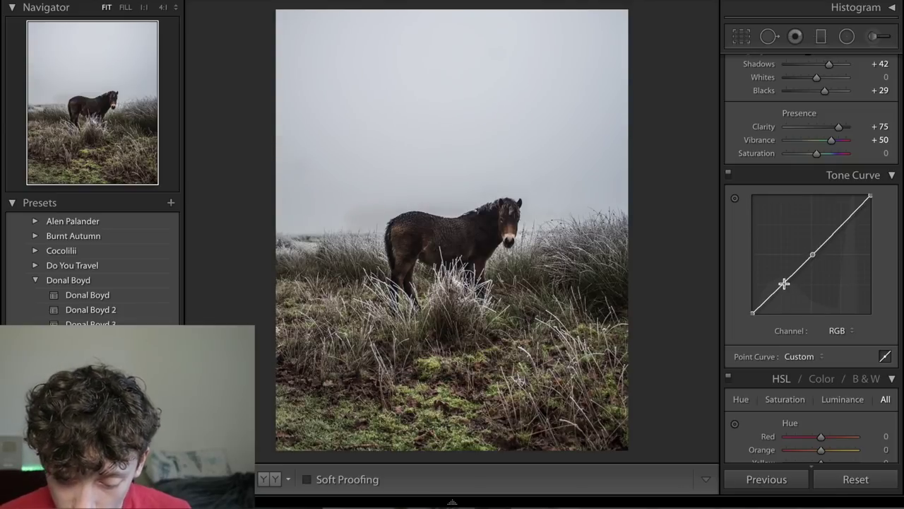
click(783, 283)
click(842, 225)
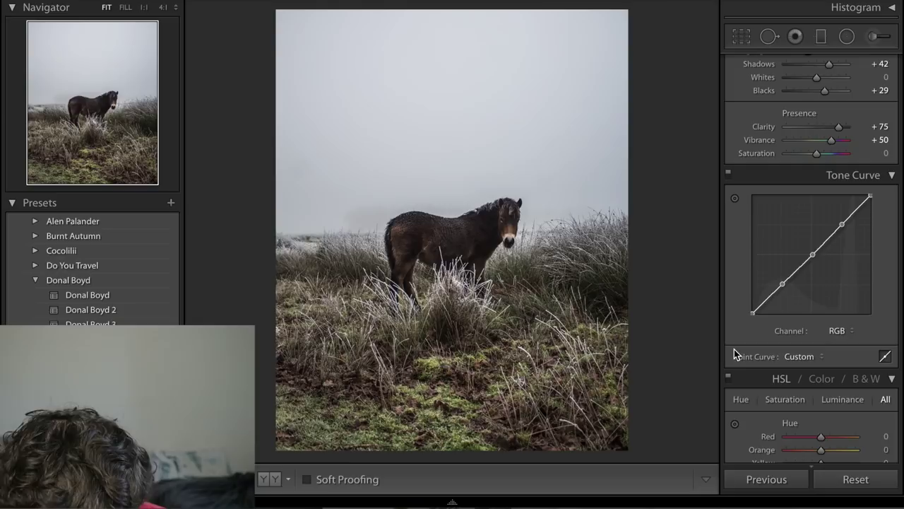
drag(813, 253, 807, 249)
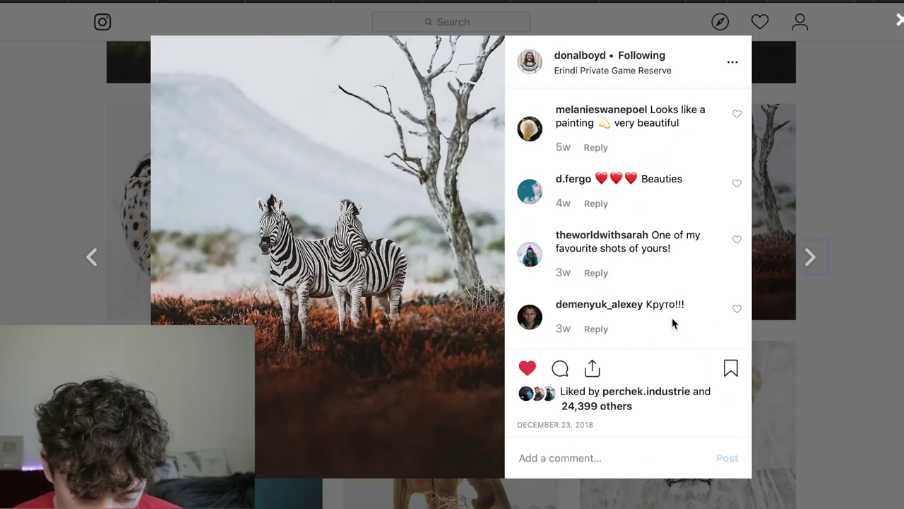
- Close the Instagram zebra post and open the Milky Way lion photo from the grid
click(822, 231)
scroll(452, 278, up, 5)
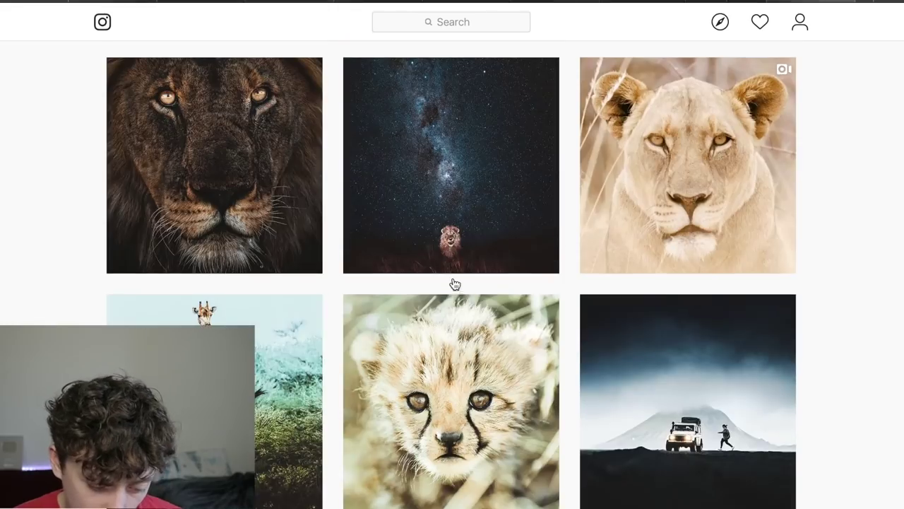
click(453, 263)
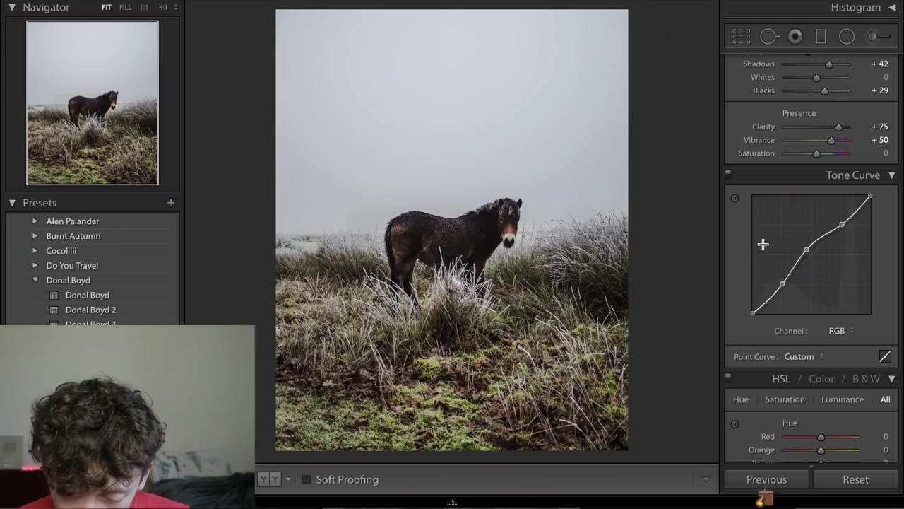
- Shape the tone curve into a gentle S with darker midtones, brighter highlights and lifted blacks
mouse_move(805, 249)
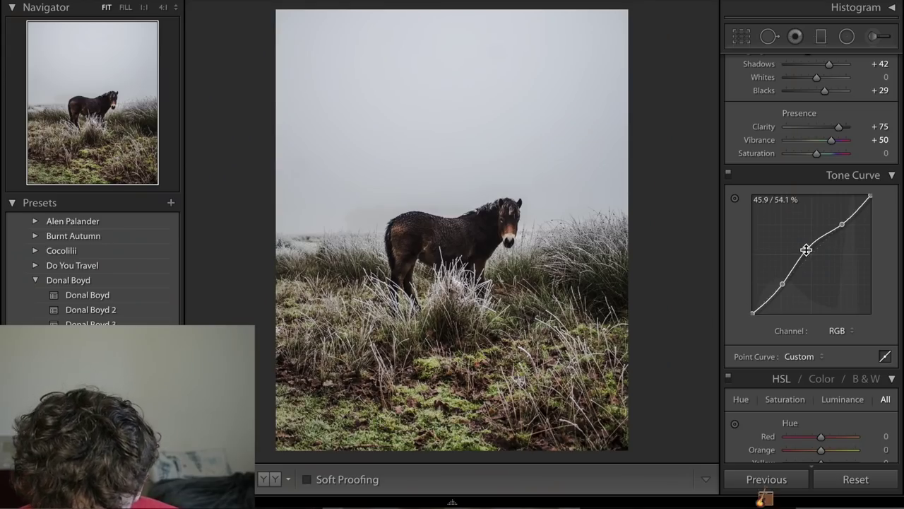
drag(805, 249, 809, 253)
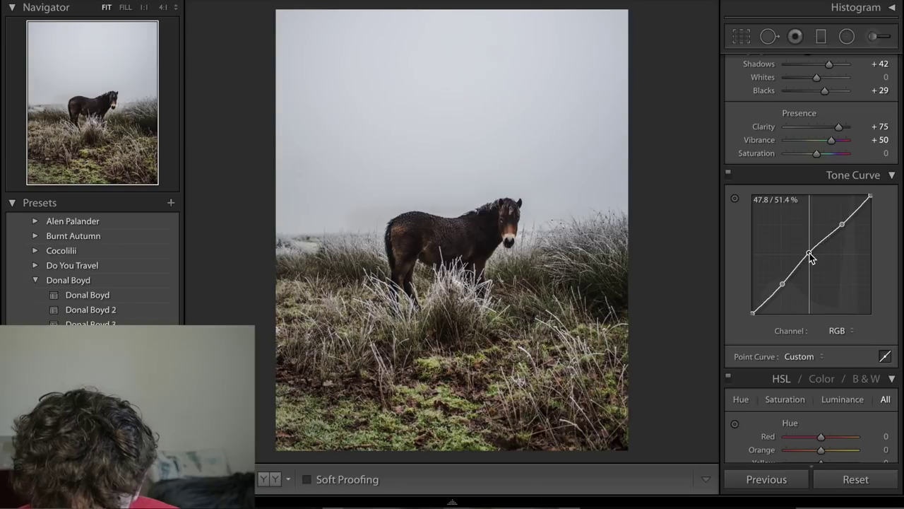
mouse_move(844, 222)
mouse_down()
mouse_move(851, 218)
mouse_move(842, 221)
mouse_up()
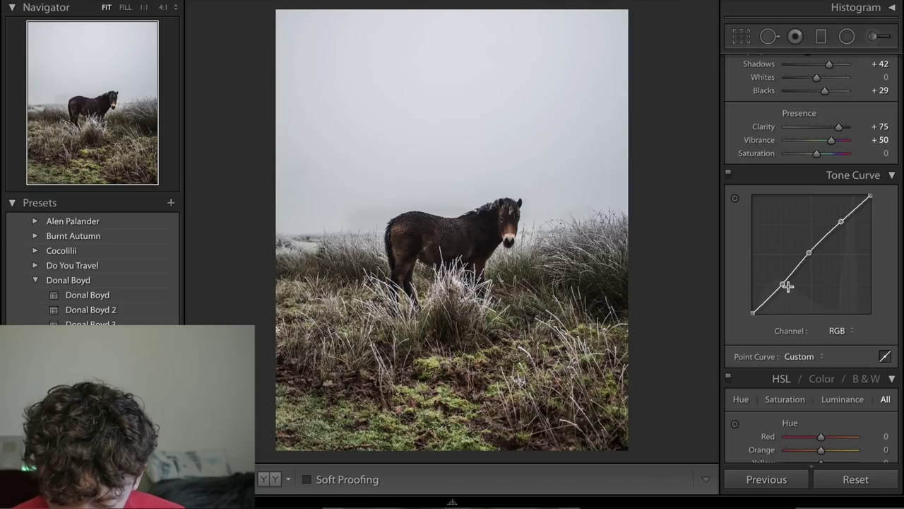
mouse_move(781, 285)
mouse_down()
mouse_move(782, 297)
mouse_move(783, 289)
mouse_move(749, 312)
mouse_move(748, 304)
mouse_move(785, 292)
mouse_move(775, 291)
mouse_up()
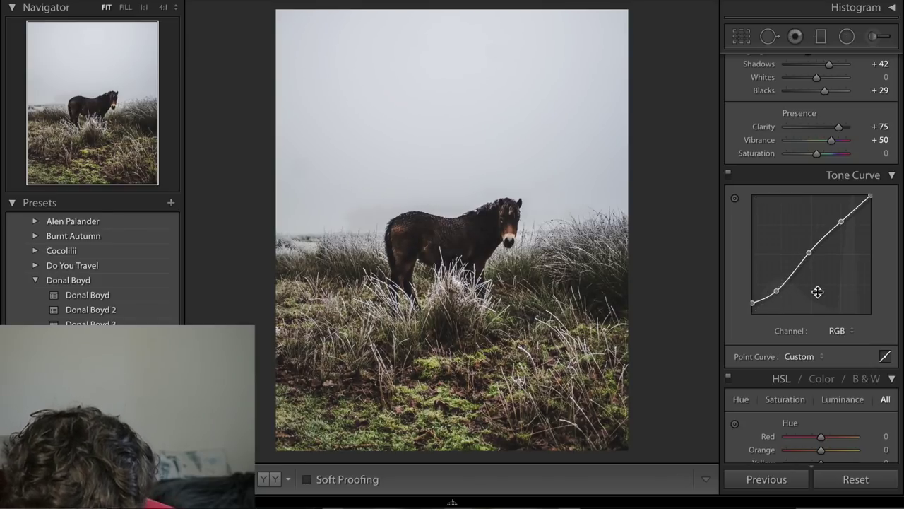
drag(809, 252, 809, 256)
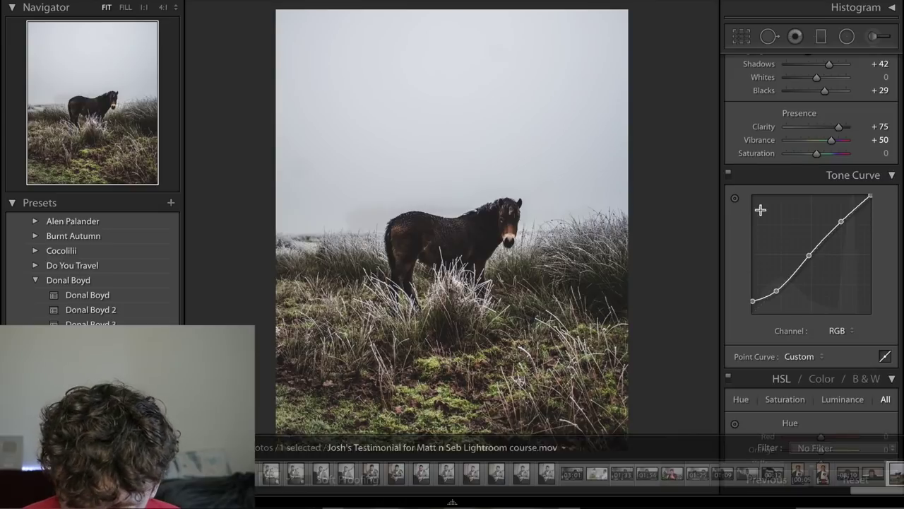
- Toggle the Tone Curve off and on twice to compare against the uncurved photo
click(729, 173)
click(728, 176)
click(728, 175)
click(729, 175)
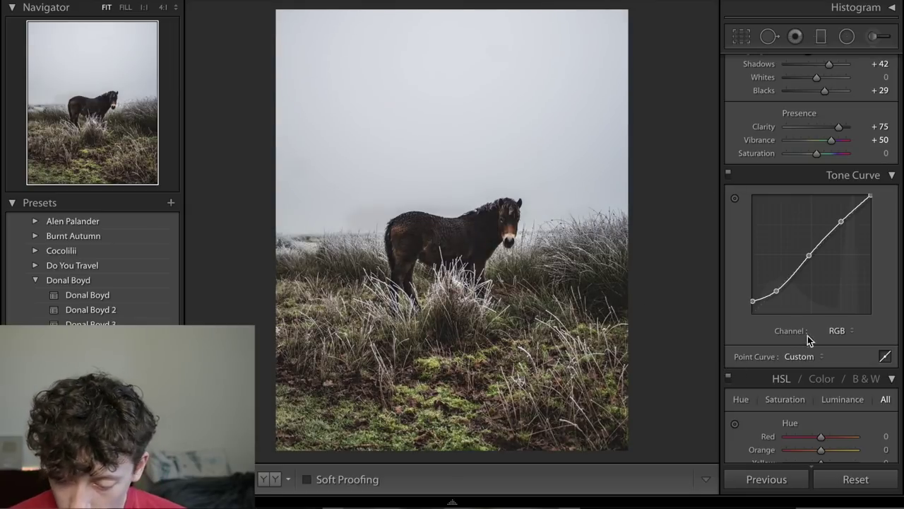
scroll(820, 335, down, 3)
scroll(820, 335, down, 1)
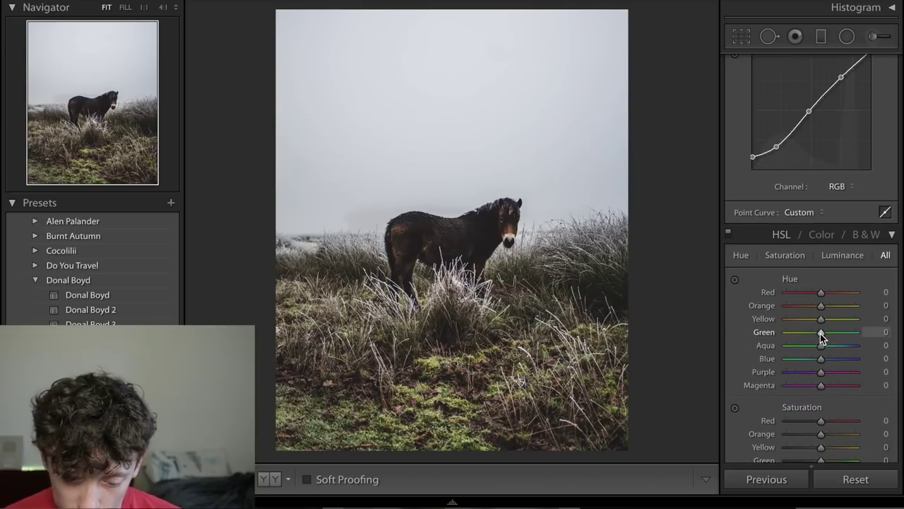
- Test a full Orange hue shift, reset it, then set Orange hue to -3
scroll(820, 333, down, 6)
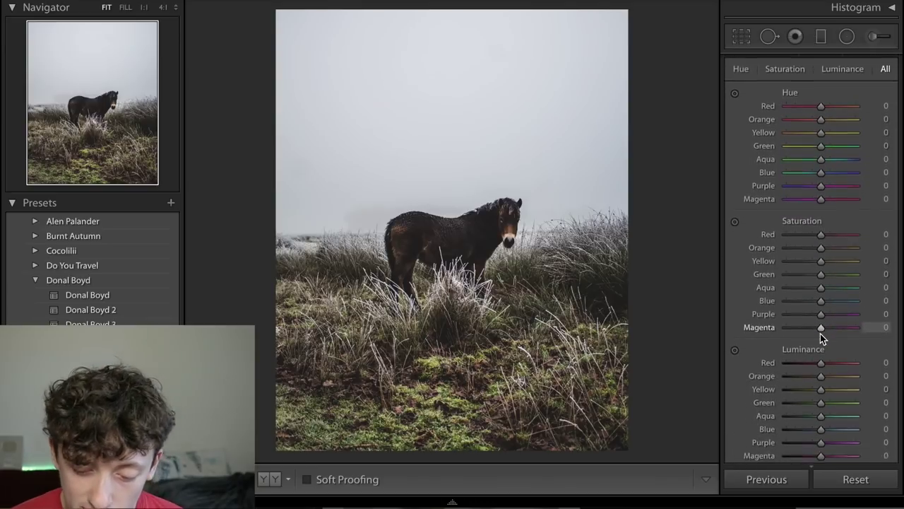
scroll(820, 333, down, 1)
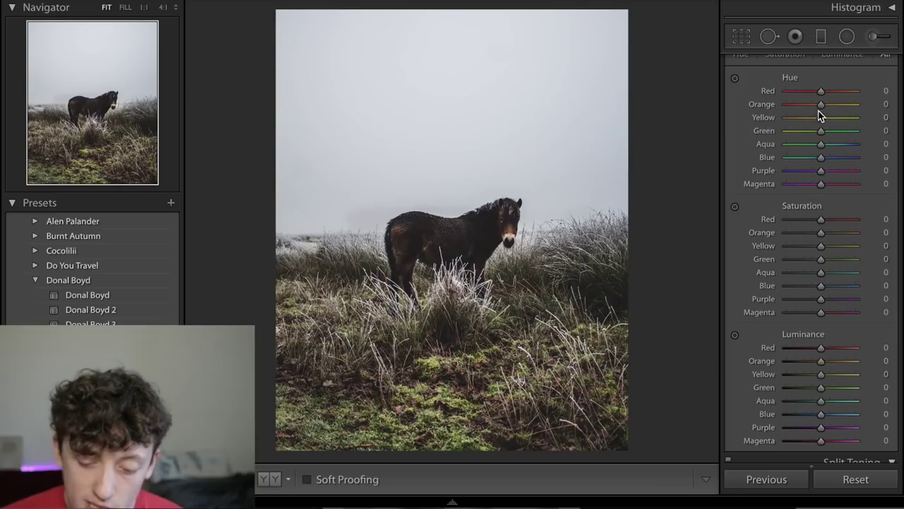
drag(786, 104, 890, 106)
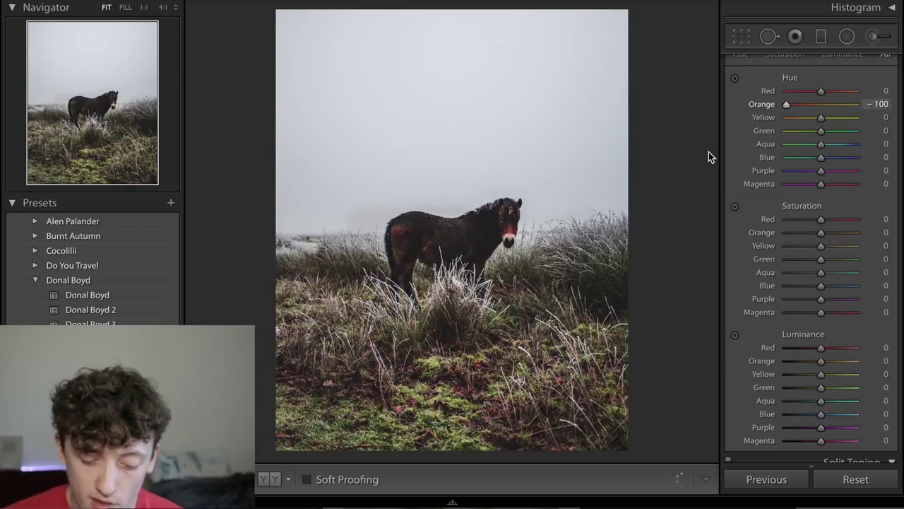
drag(808, 104, 703, 104)
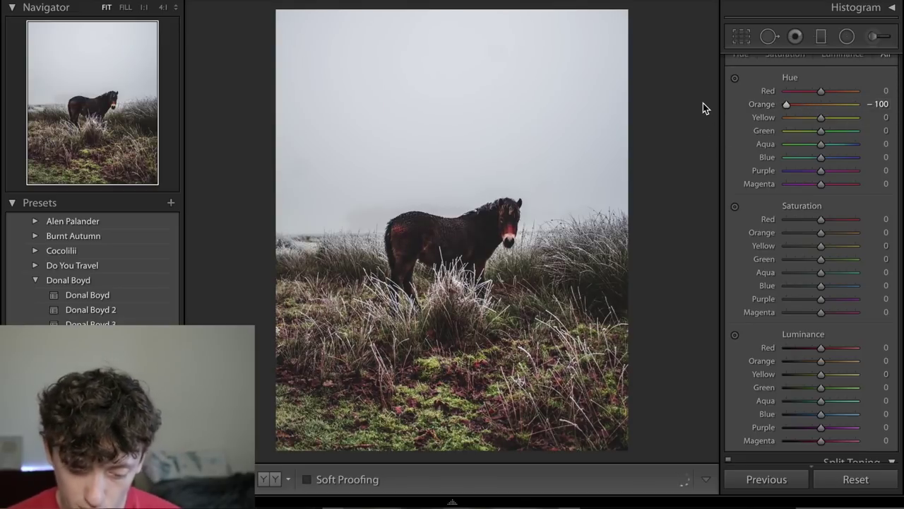
double_click(766, 105)
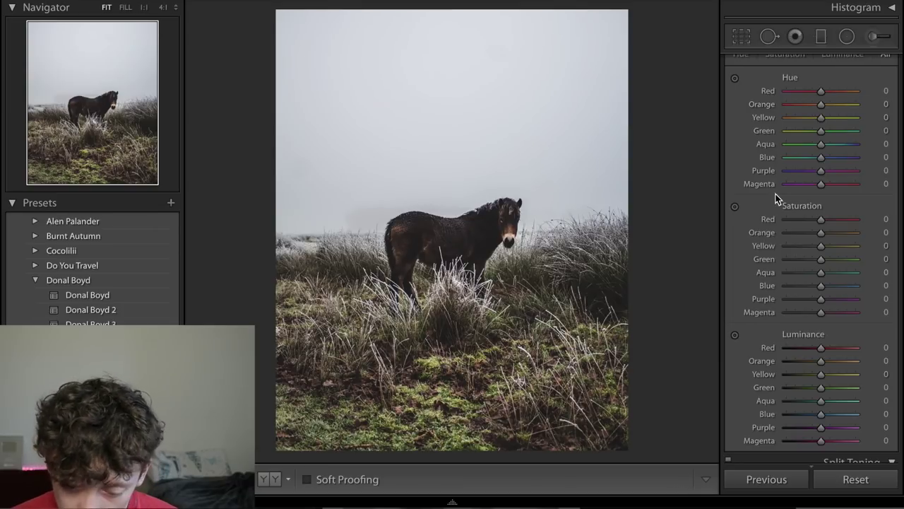
click(884, 104)
text(-3)
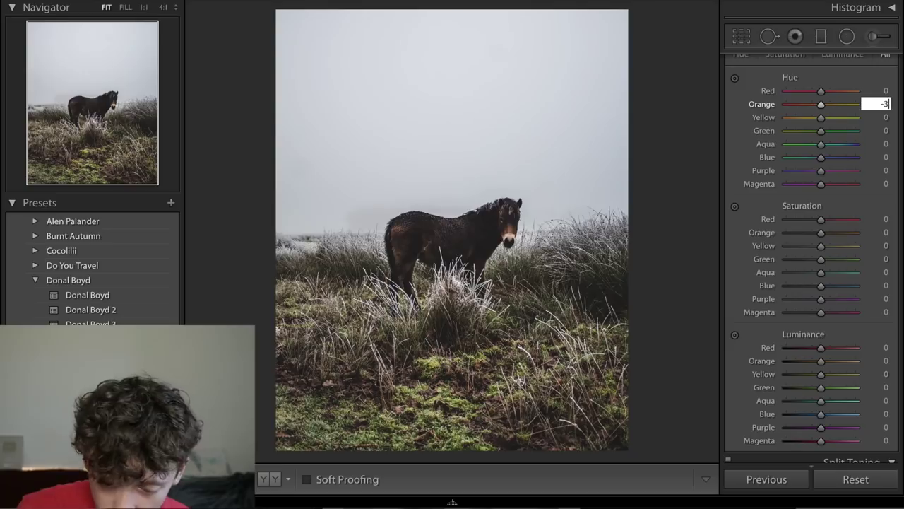
key(Return)
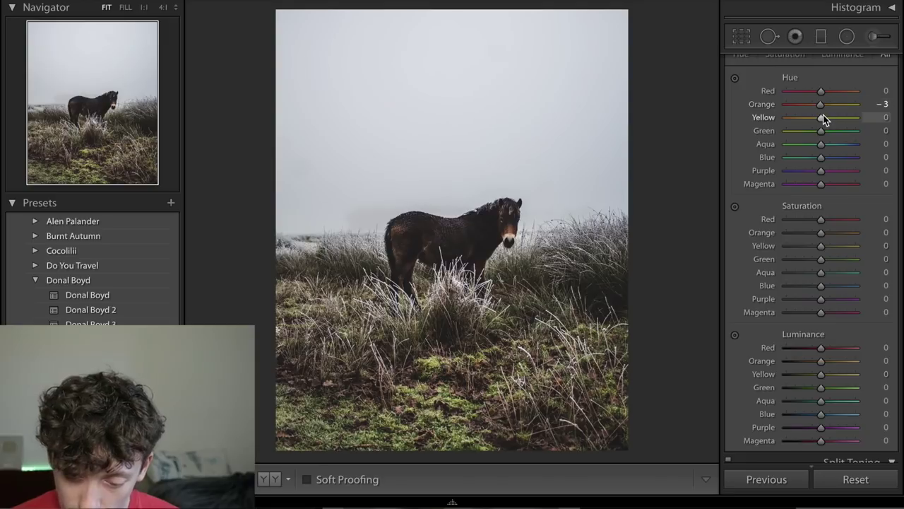
- Set Yellow and Green hues to -100, testing Blue at -100 and +100 before resetting it to 0
drag(823, 117, 779, 114)
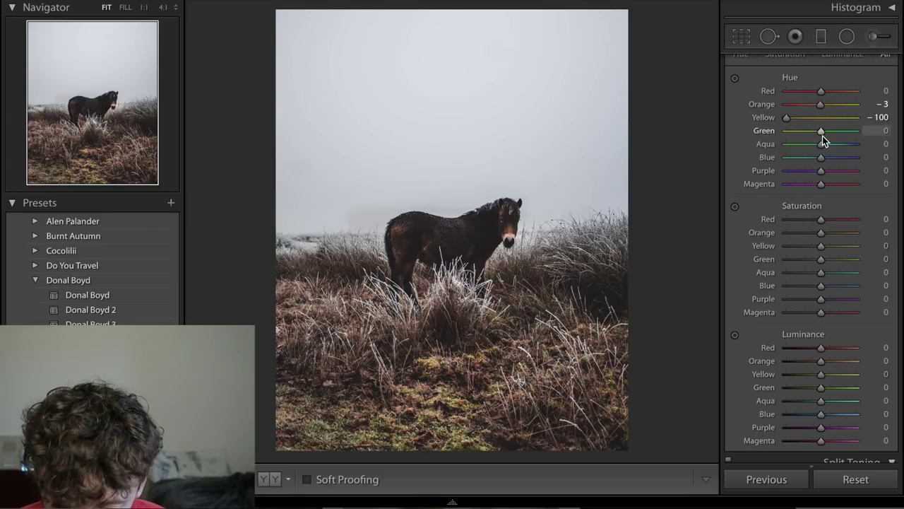
drag(821, 131, 783, 131)
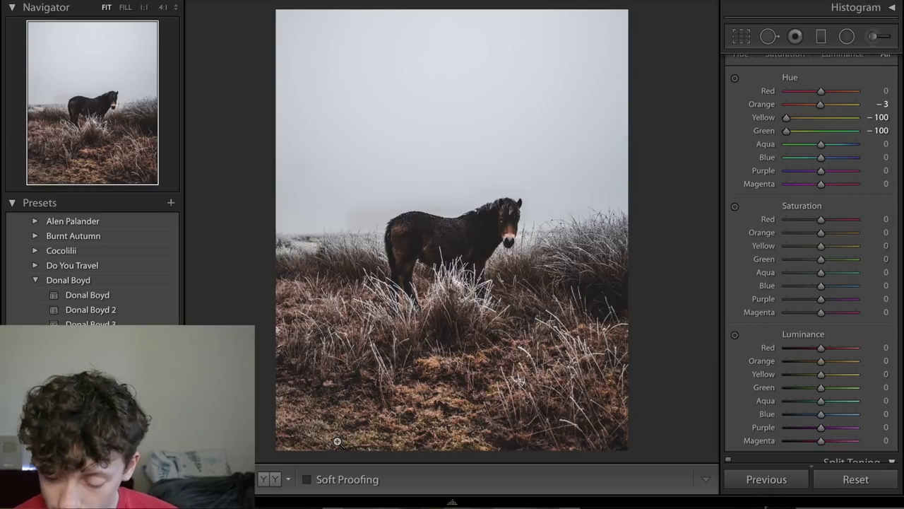
drag(821, 157, 777, 159)
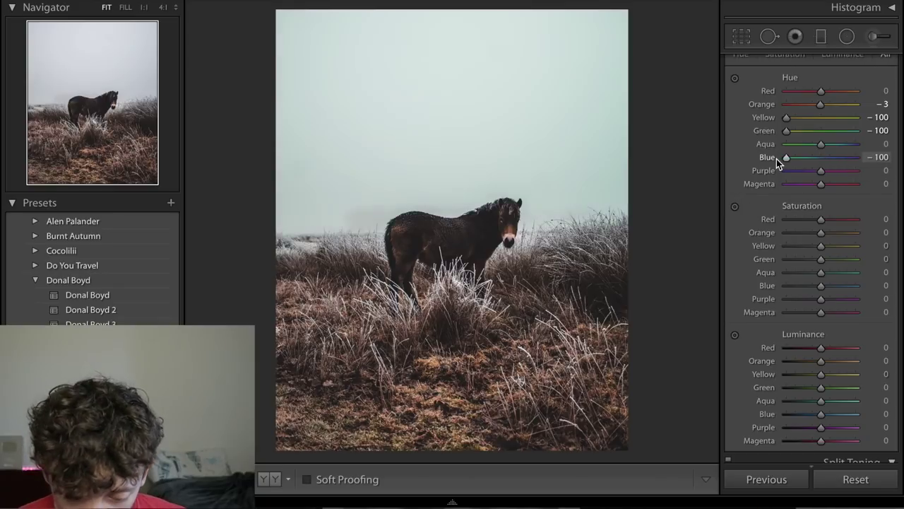
double_click(774, 159)
drag(819, 158, 862, 156)
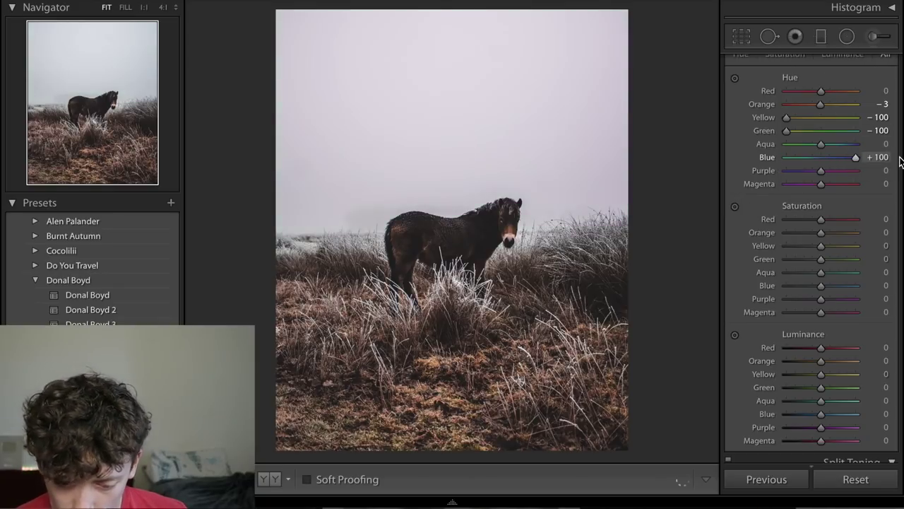
double_click(769, 157)
- Raise HSL Saturation for Yellow to +41 and Green to +42
scroll(770, 289, down, 3)
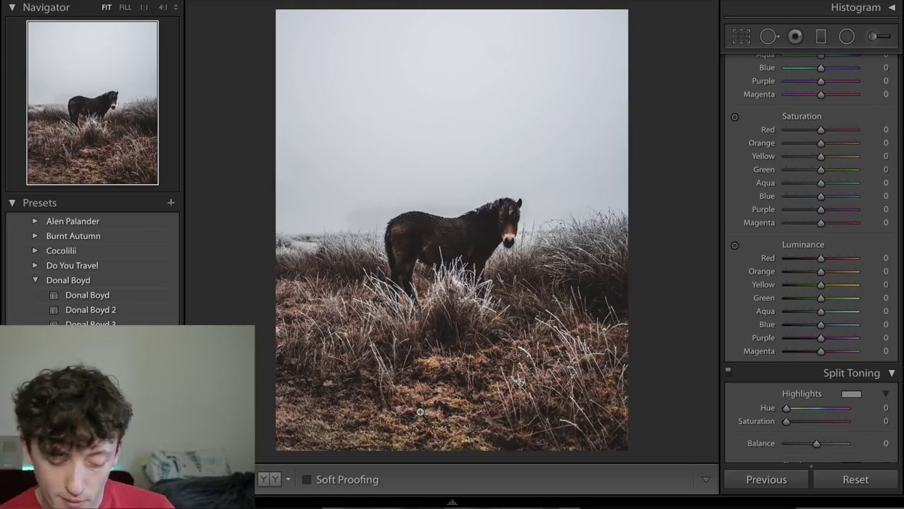
click(835, 156)
drag(838, 155, 837, 169)
click(838, 169)
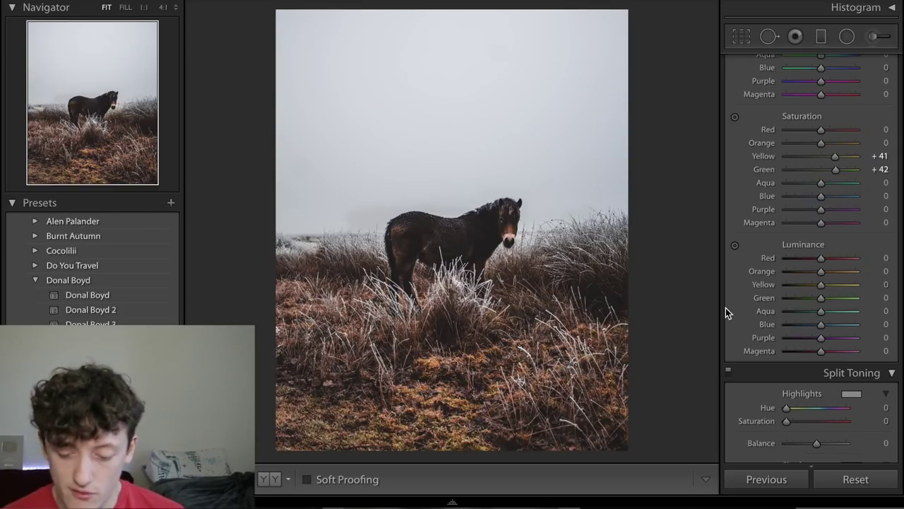
- Set HSL Luminance to Yellow -100, Orange +20 and Red -2, resetting Blue to 0
scroll(821, 286, down, 2)
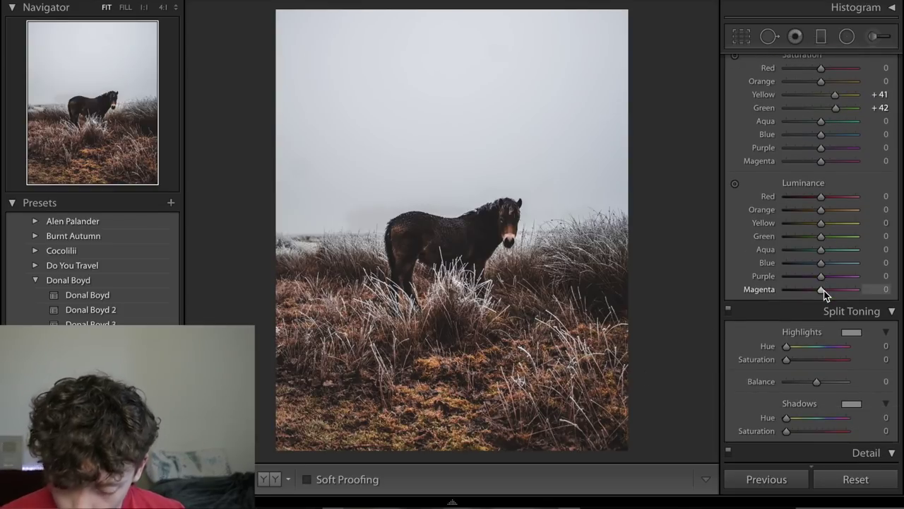
drag(822, 224, 747, 225)
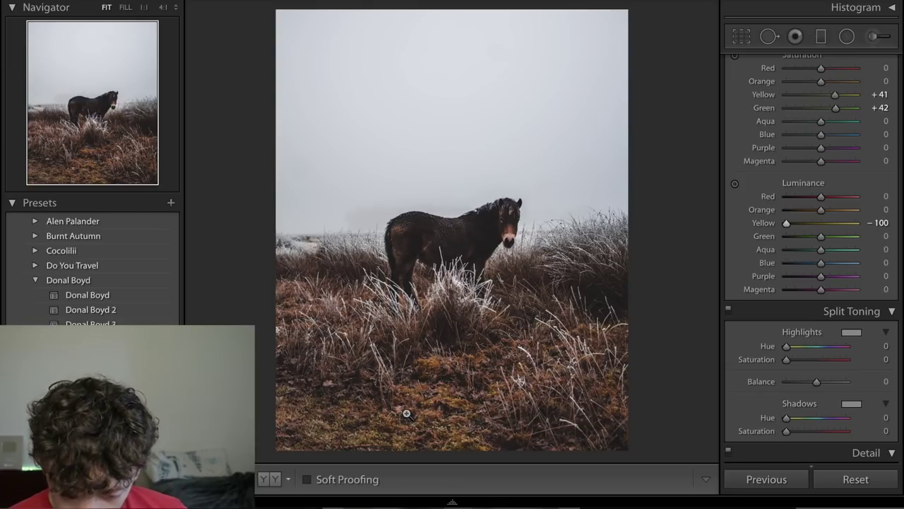
mouse_move(821, 210)
mouse_down()
mouse_move(859, 213)
mouse_move(829, 215)
mouse_up()
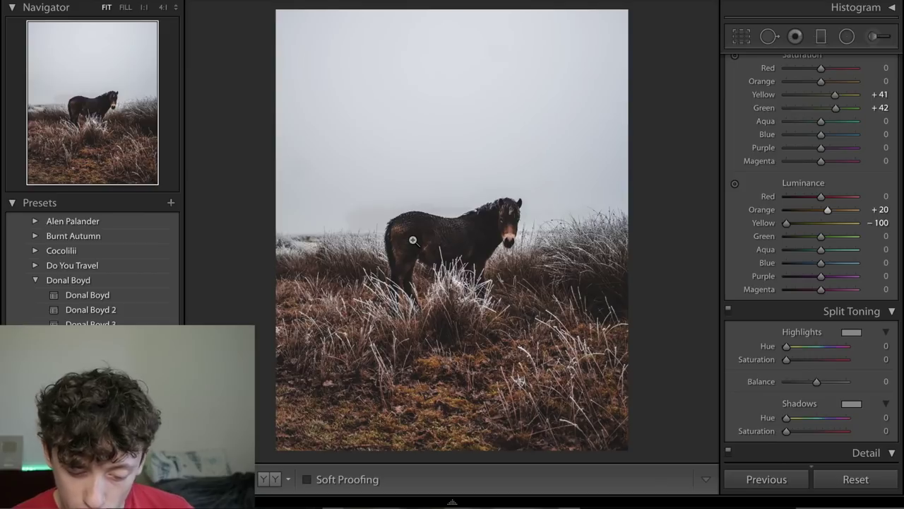
mouse_move(821, 197)
mouse_down()
mouse_move(859, 199)
mouse_move(813, 200)
mouse_move(821, 200)
mouse_up()
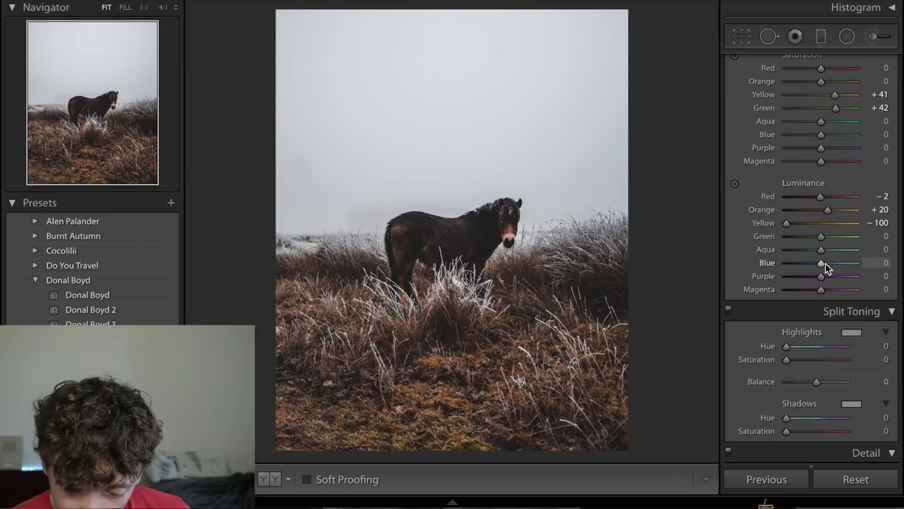
mouse_move(824, 264)
mouse_down()
mouse_move(868, 262)
mouse_move(774, 264)
mouse_move(814, 267)
mouse_up()
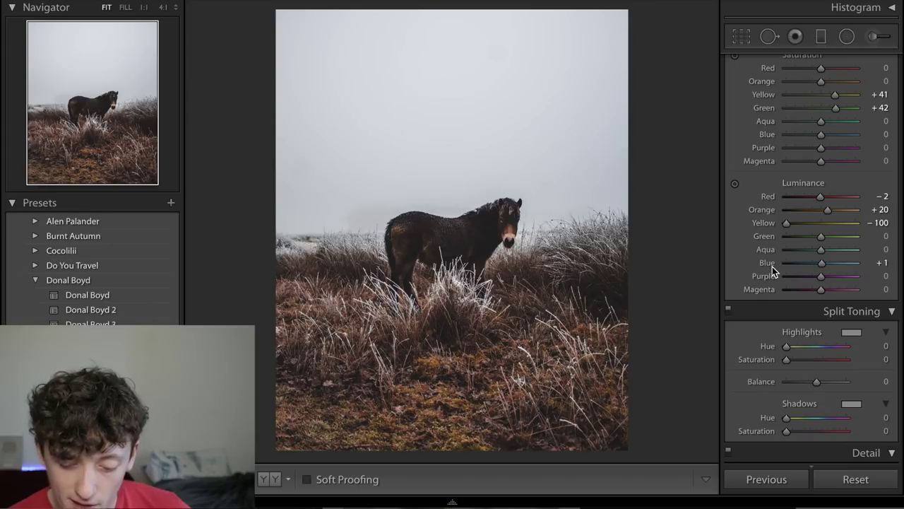
double_click(772, 267)
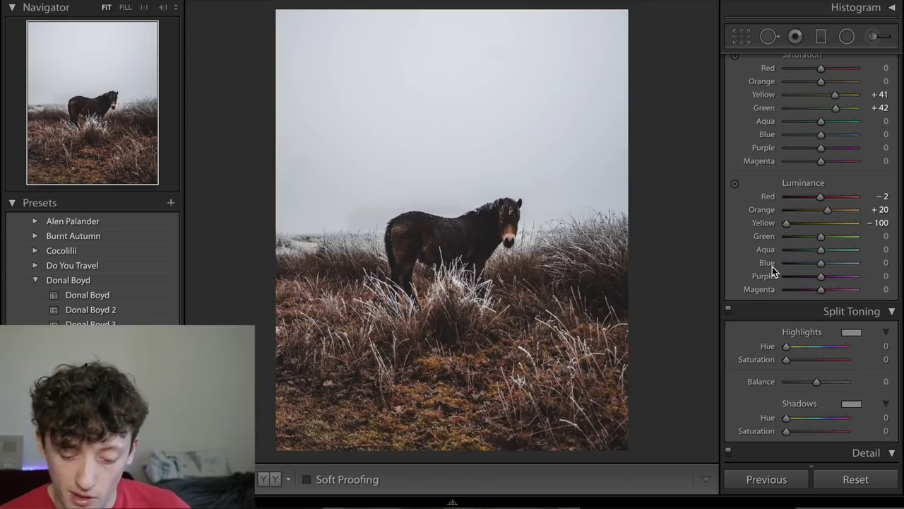
- Compare the edited horse photo against its unedited version
scroll(772, 267, down, 2)
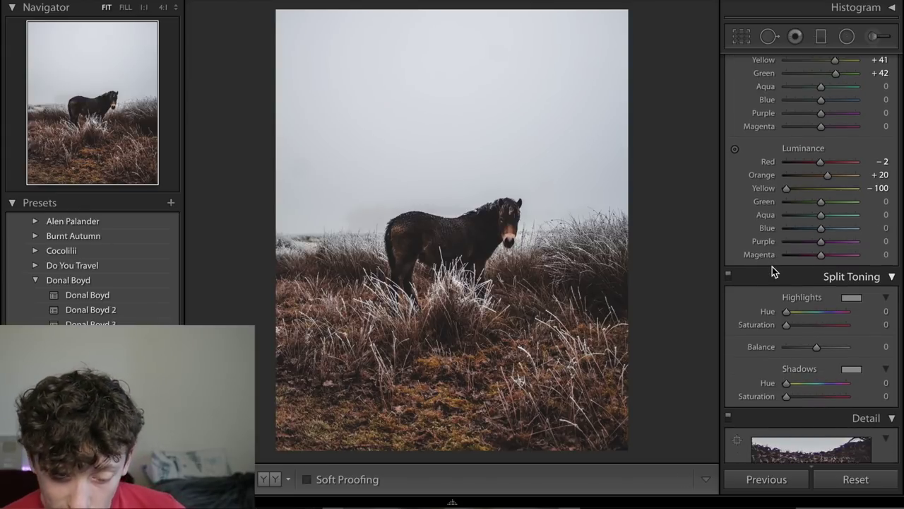
scroll(772, 266, down, 2)
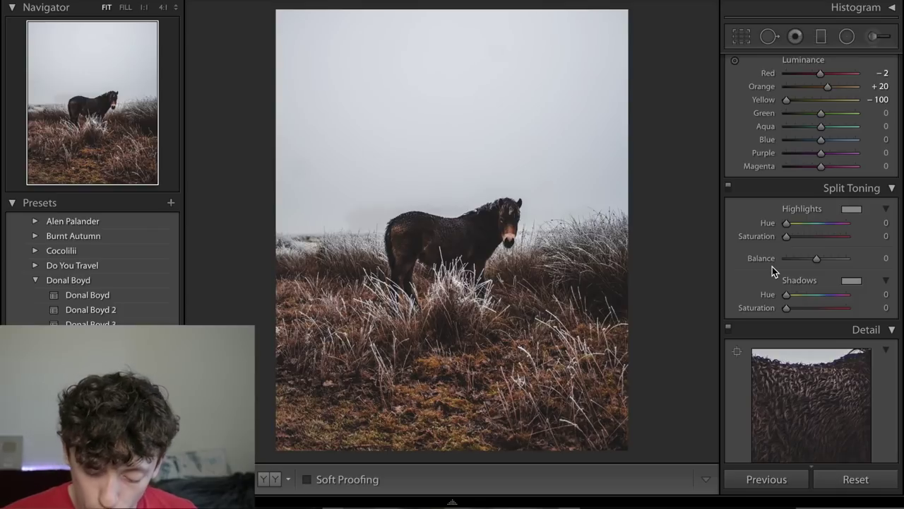
key(backslash)
key(backslash)
key(backslash)
key(backslash)
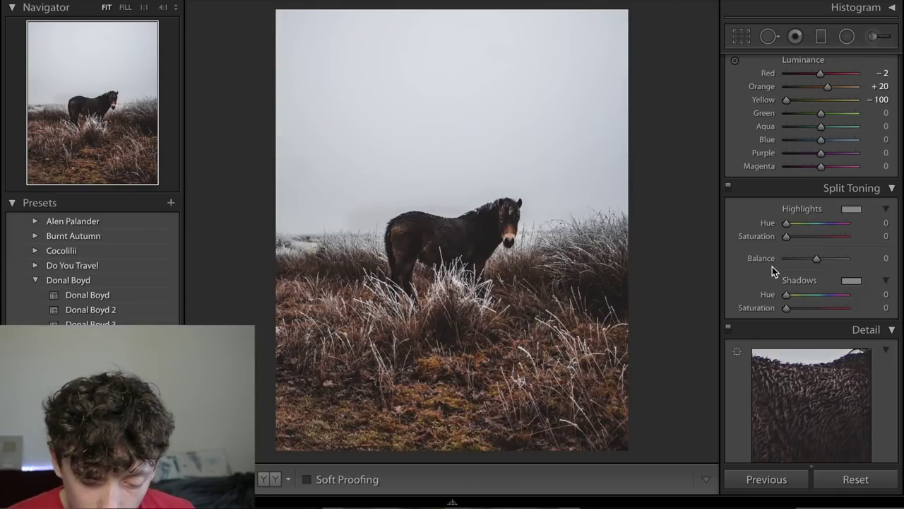
- Check the zebra post on Instagram as a reference, then return to the horse photo
key(super+Tab)
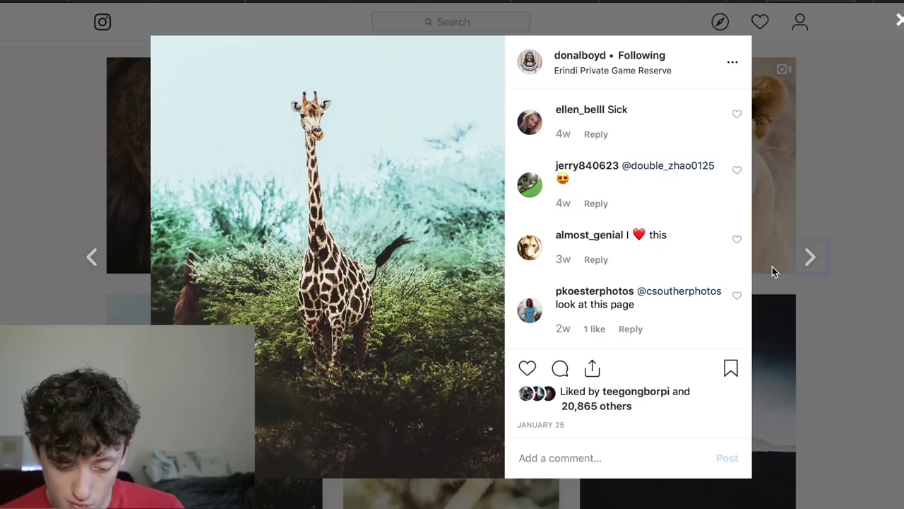
click(902, 175)
scroll(755, 189, down, 7)
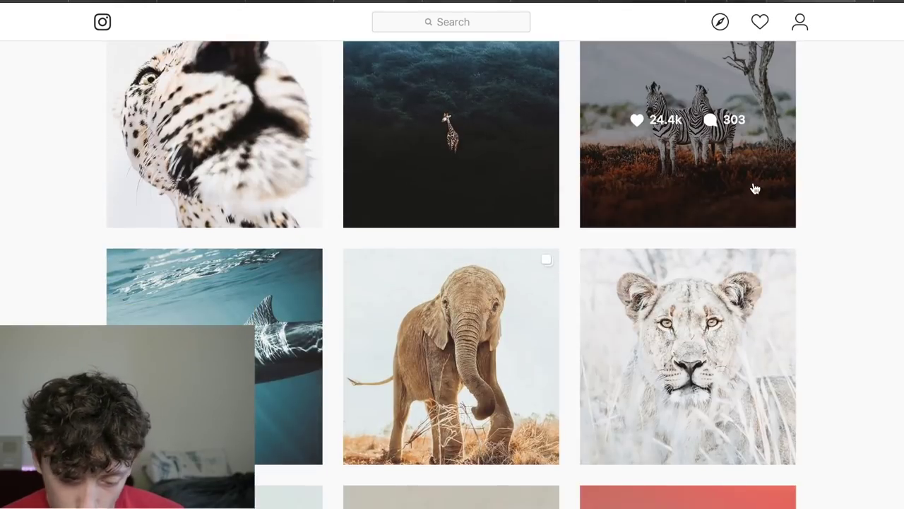
click(754, 189)
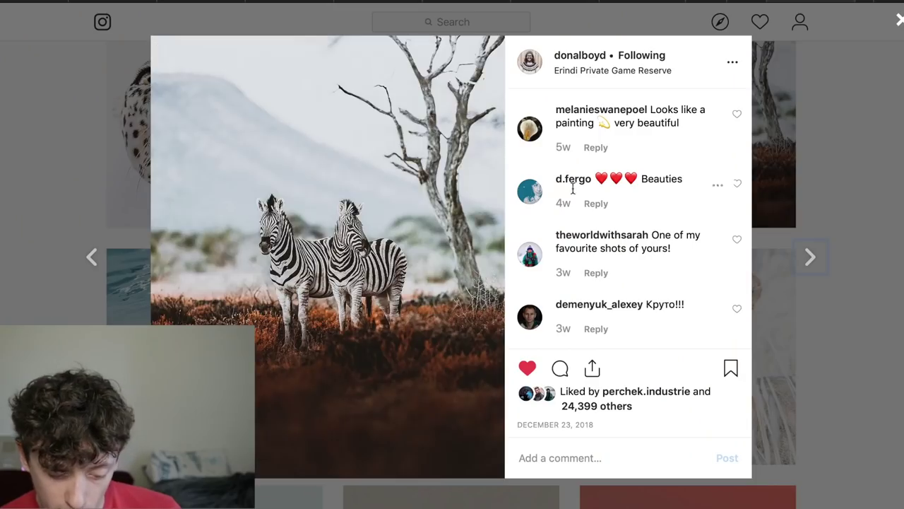
key(super+Tab)
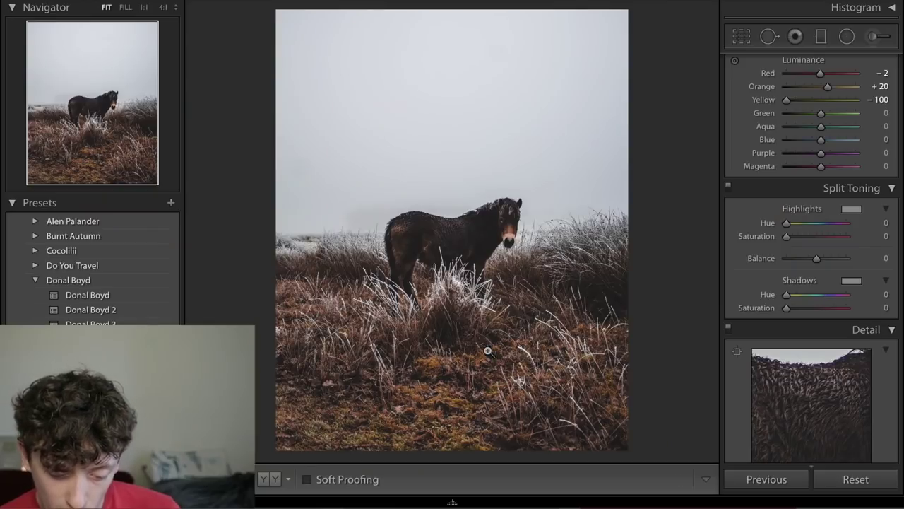
- Tint the split-tone shadows warm at Hue 22 and Saturation 5
key(super+Tab)
key(super+Tab)
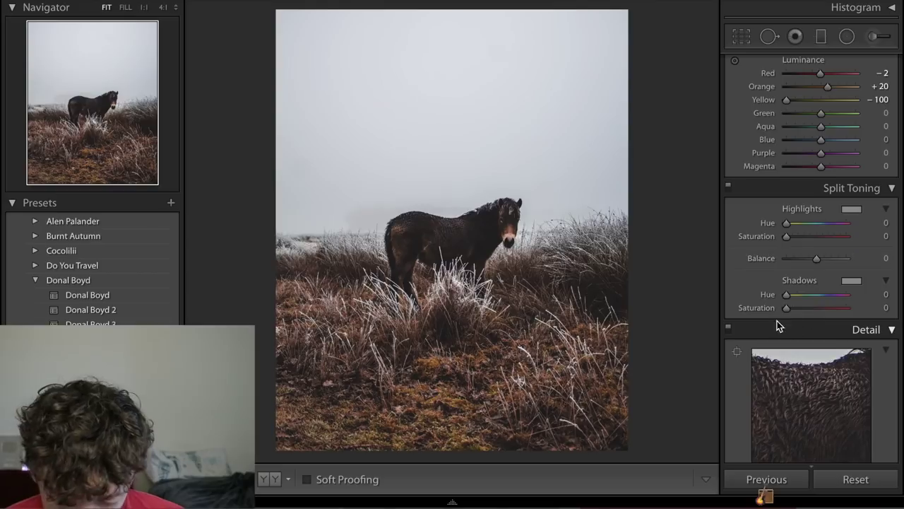
key(alt)
drag(784, 296, 788, 296)
drag(788, 296, 790, 299)
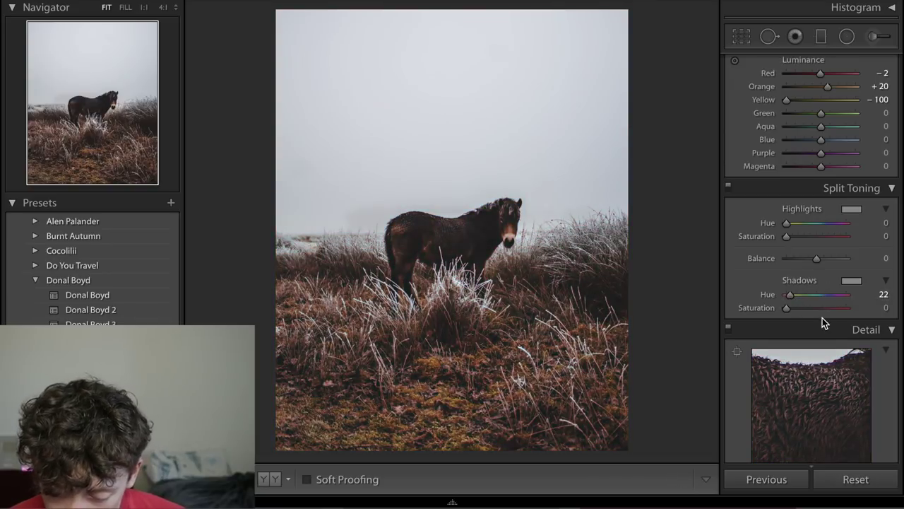
click(882, 308)
text(5)
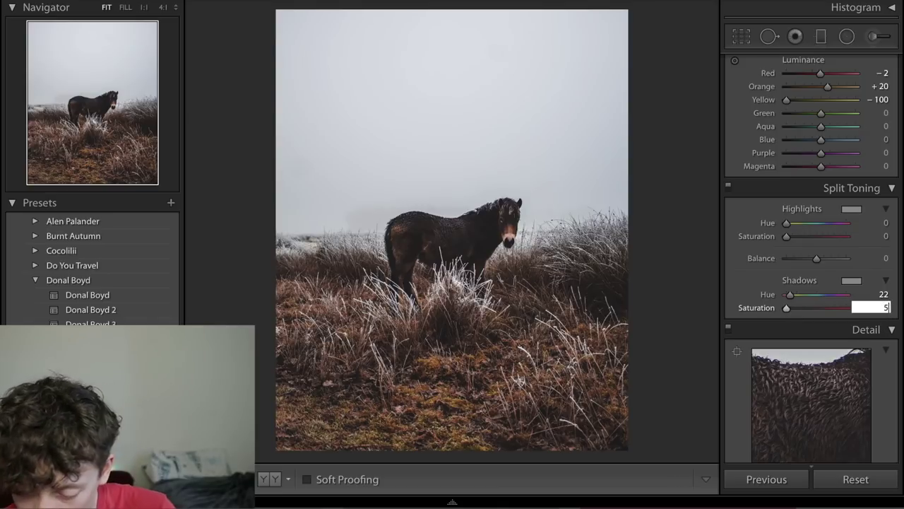
key(Return)
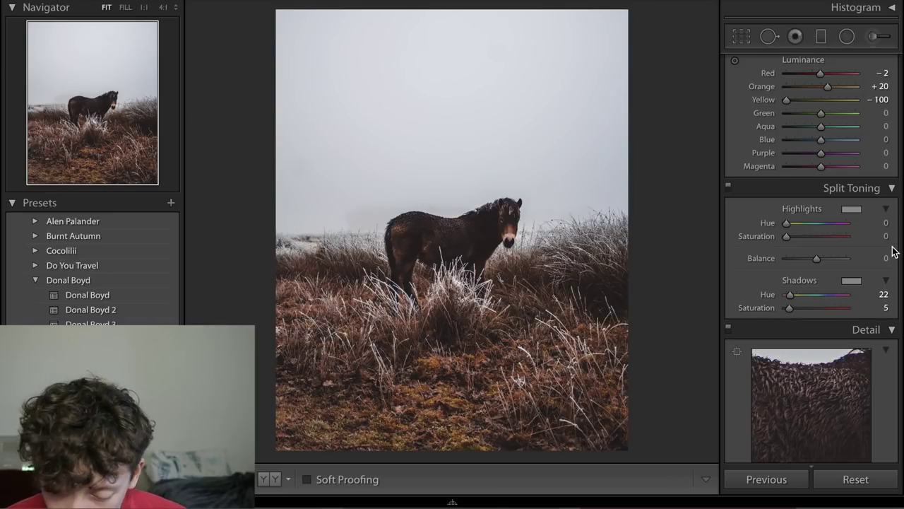
- Tint the split-tone highlights cool blue at Hue 224 and Saturation 14
alt+click(788, 227)
drag(788, 228, 827, 227)
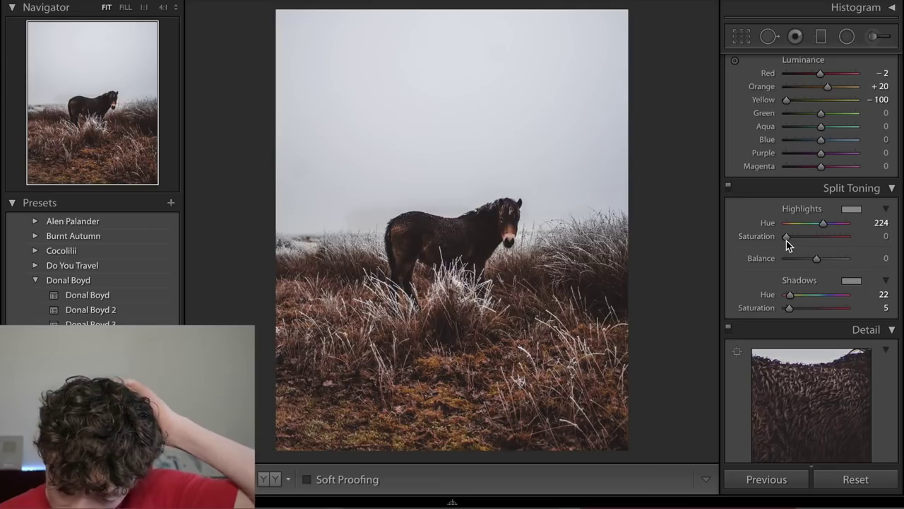
drag(787, 240, 795, 241)
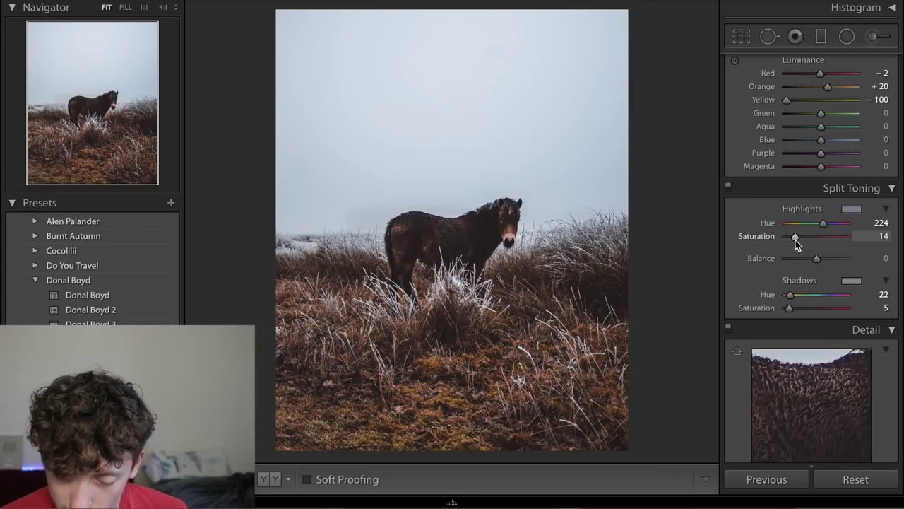
scroll(850, 262, down, 3)
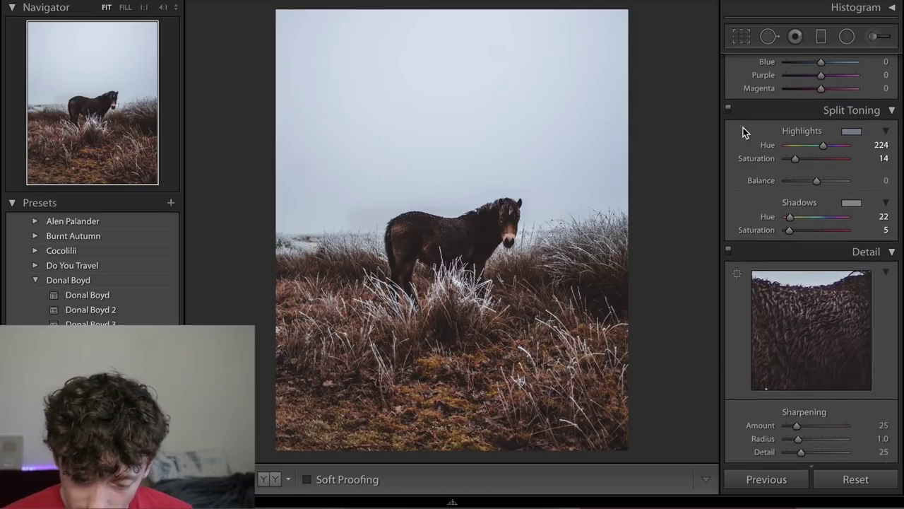
- Toggle Split Toning off and on to compare its effect
click(728, 110)
click(729, 111)
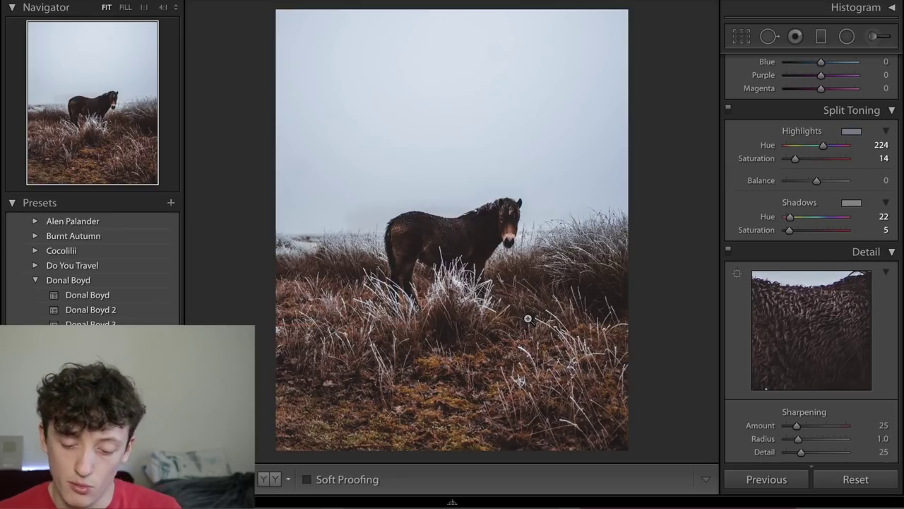
scroll(818, 382, down, 4)
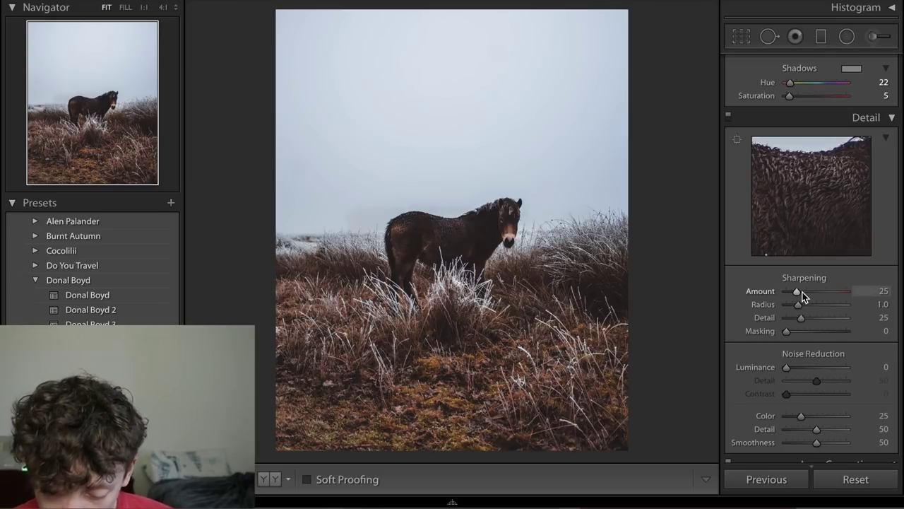
- Set Sharpening Amount to 65 and Radius to 3.0, toggling Detail to compare
click(884, 291)
text(65)
key(Return)
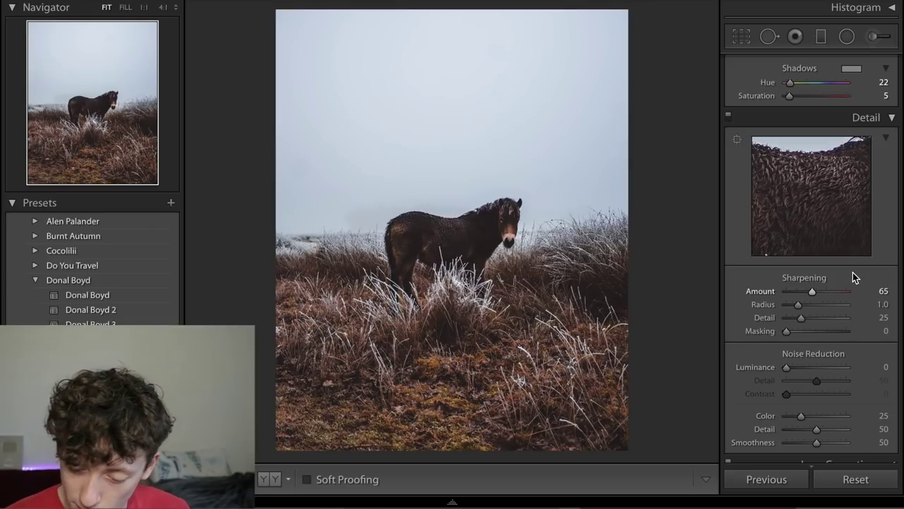
drag(841, 304, 896, 318)
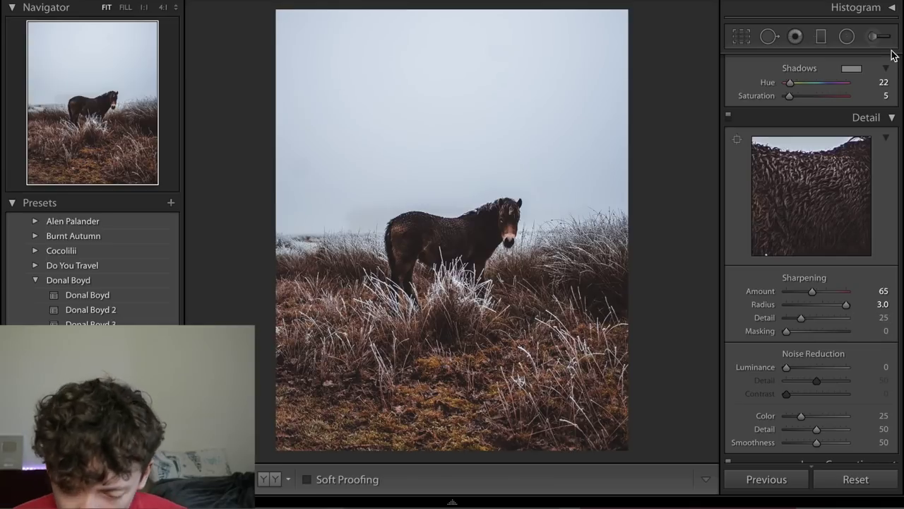
drag(810, 310, 706, 306)
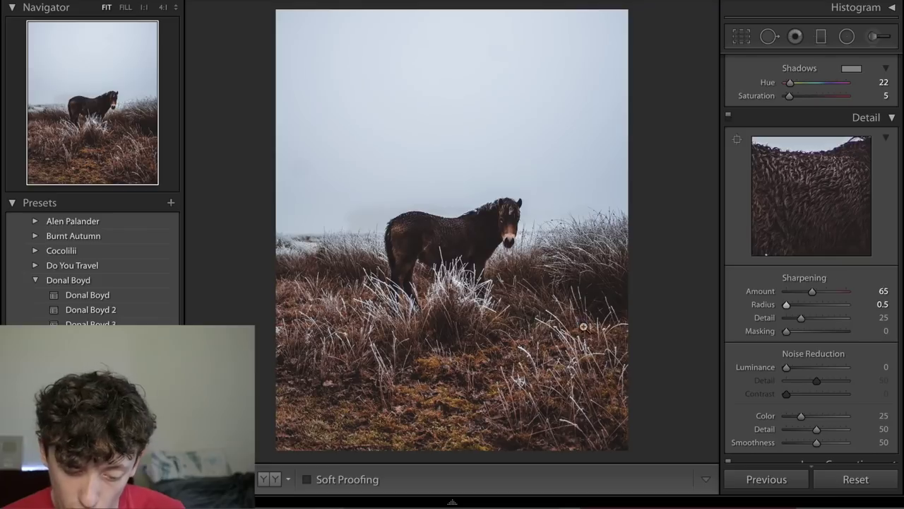
drag(787, 305, 887, 309)
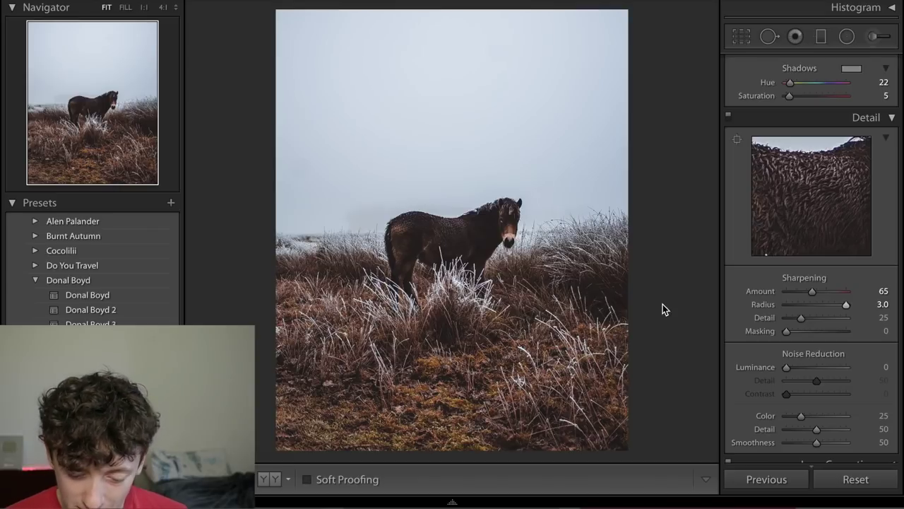
click(727, 117)
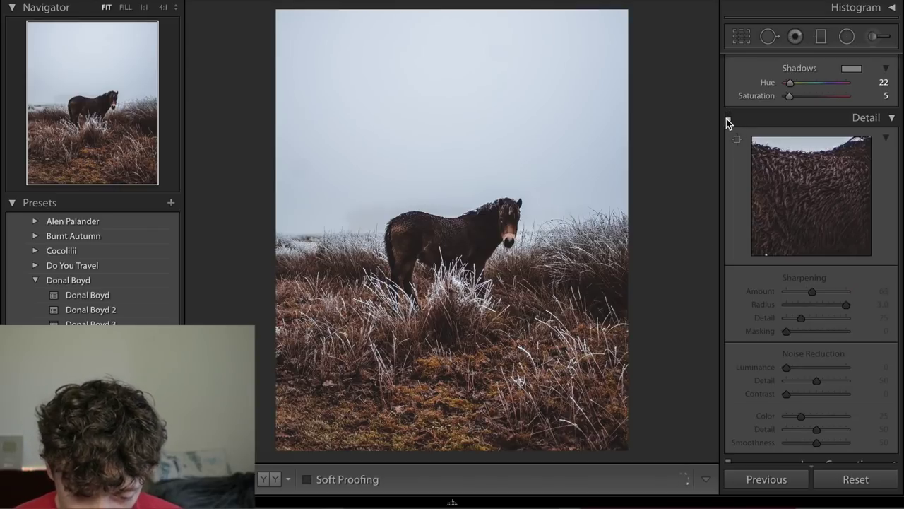
click(727, 118)
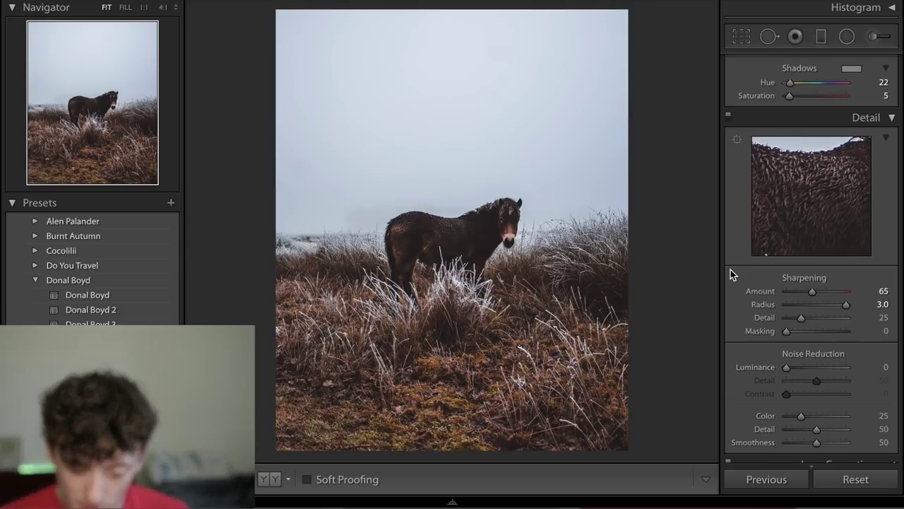
- Add film grain with Amount 34 and Size 38
scroll(731, 269, down, 5)
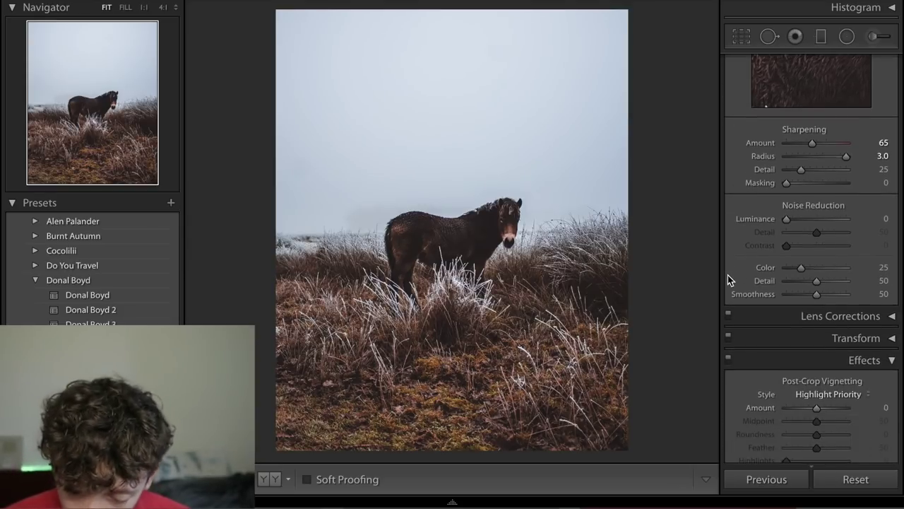
scroll(891, 311, down, 3)
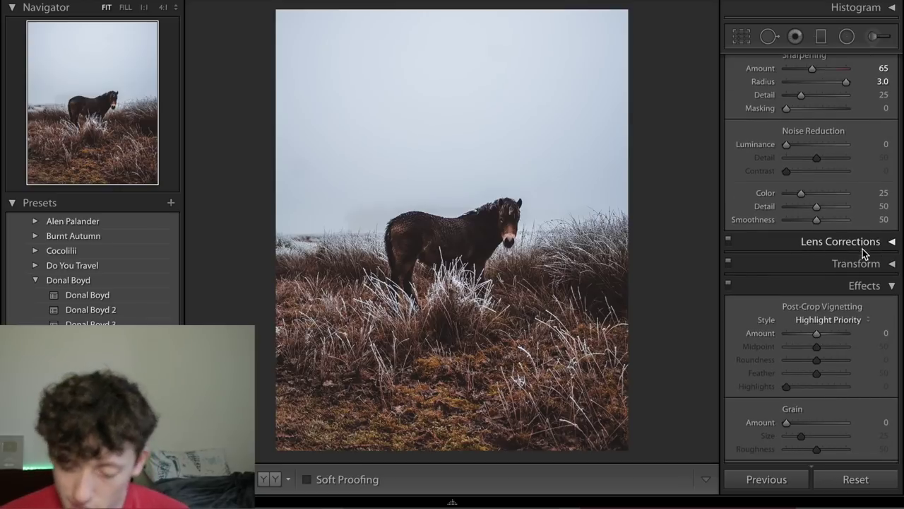
scroll(879, 258, down, 4)
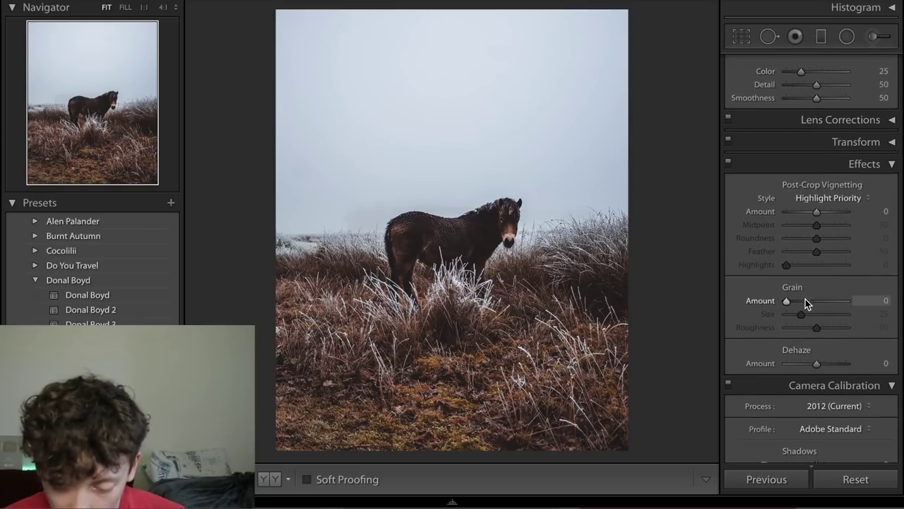
drag(797, 303, 859, 310)
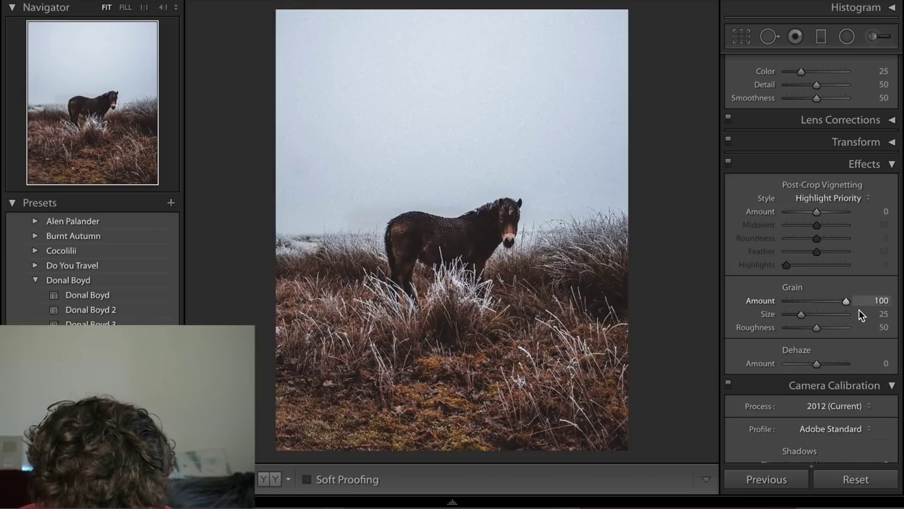
click(808, 303)
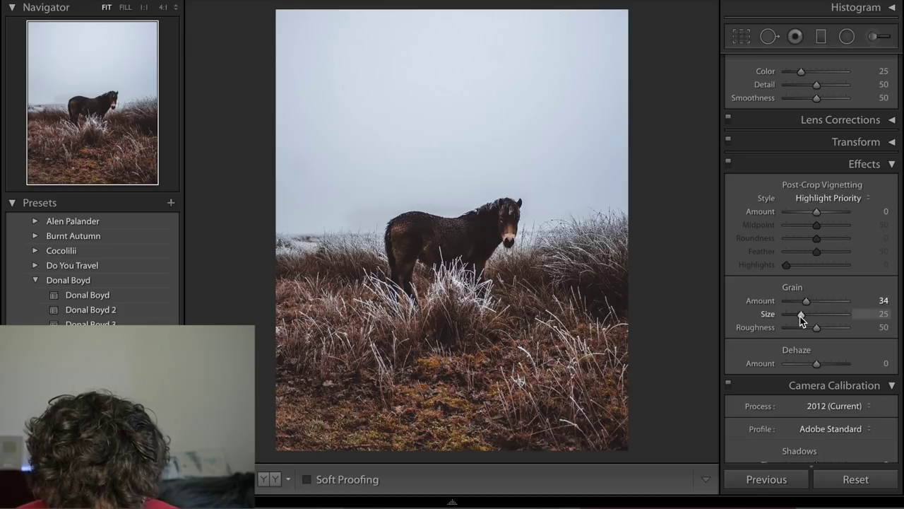
click(812, 316)
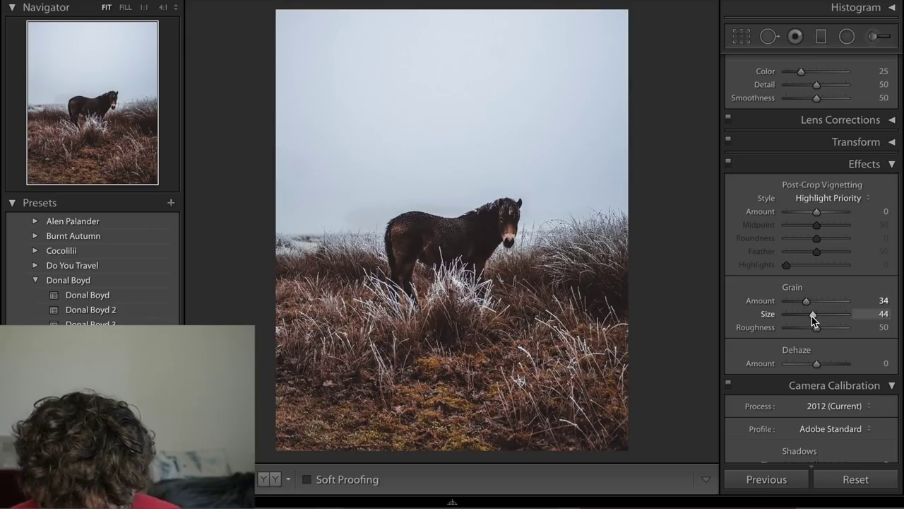
click(806, 318)
key(Down)
key(Down)
key(Down)
key(Down)
key(Down)
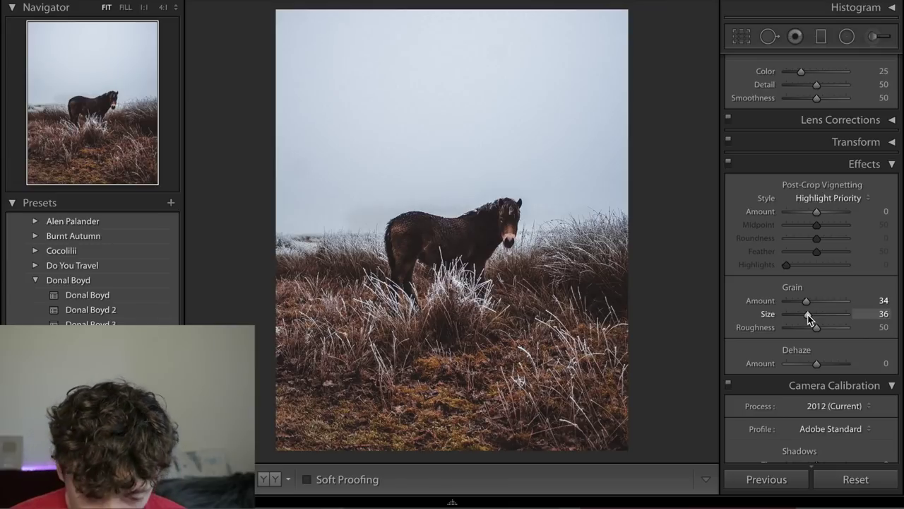
- Zoom to 1:1 and pan over the horse to inspect the grain, then fit the photo
click(513, 115)
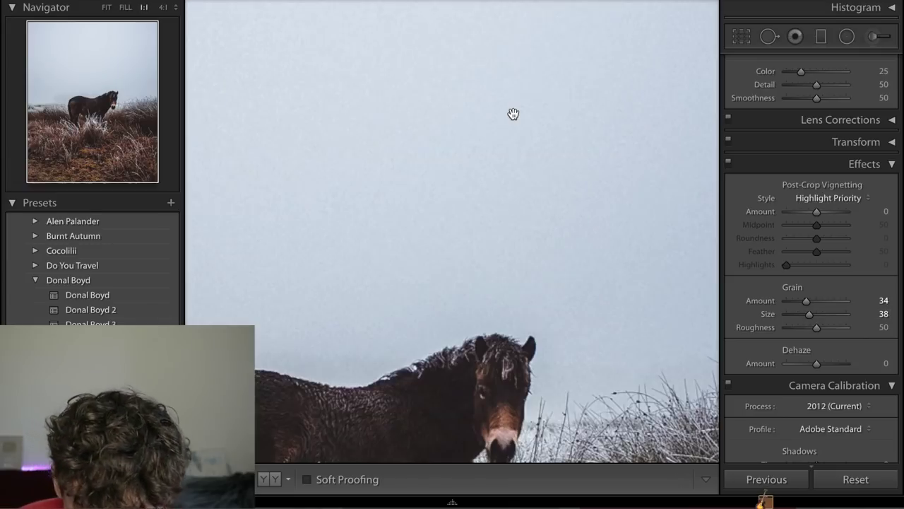
drag(422, 313, 402, 78)
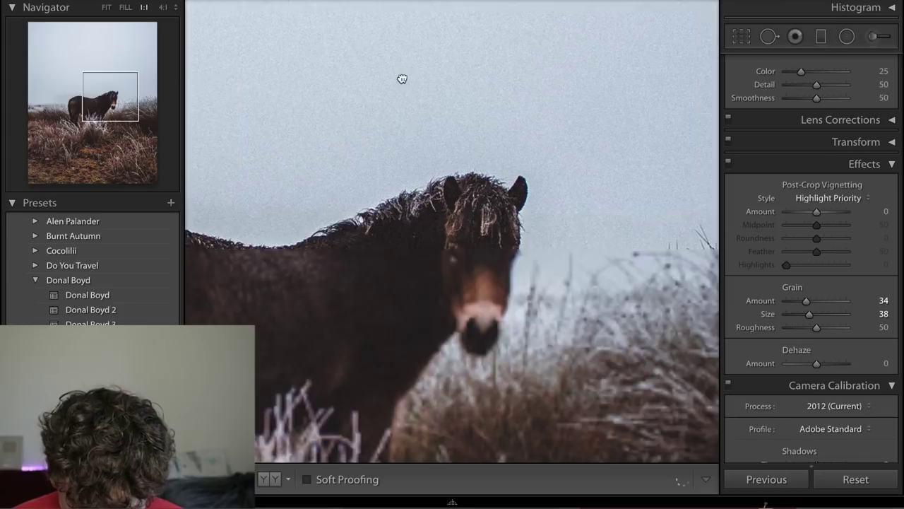
click(107, 7)
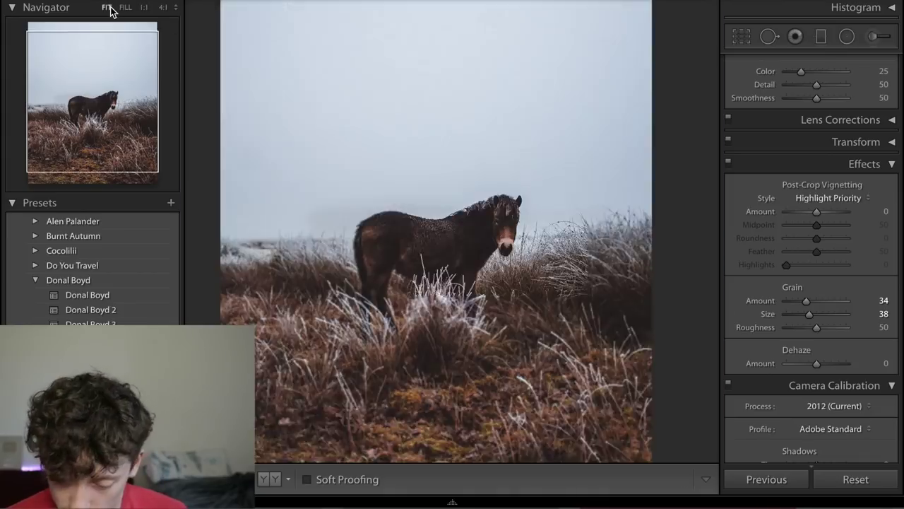
scroll(845, 367, down, 5)
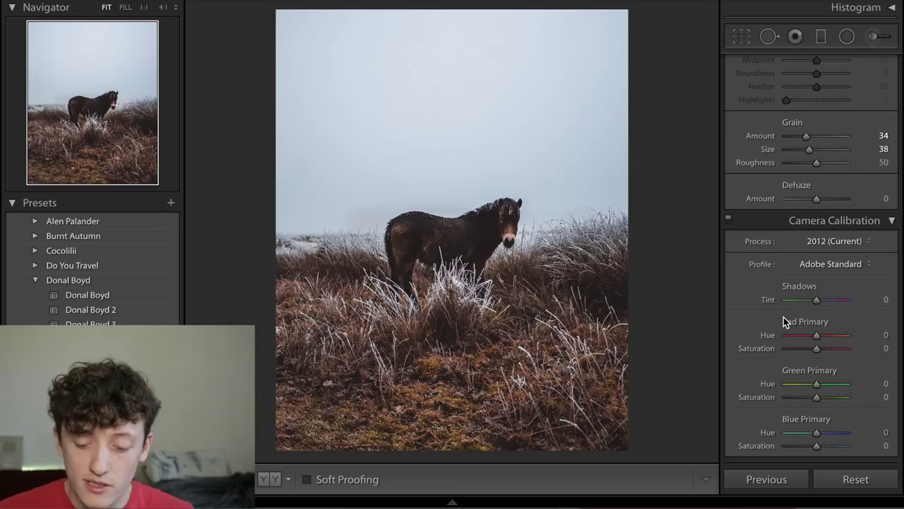
- Set Camera Calibration Red Primary Hue to +1 after testing an extreme shift
drag(815, 336, 695, 314)
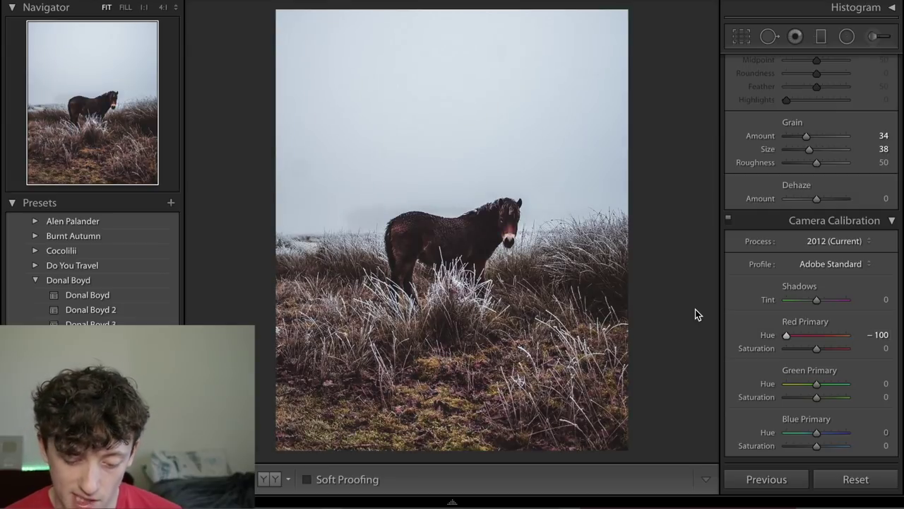
double_click(770, 338)
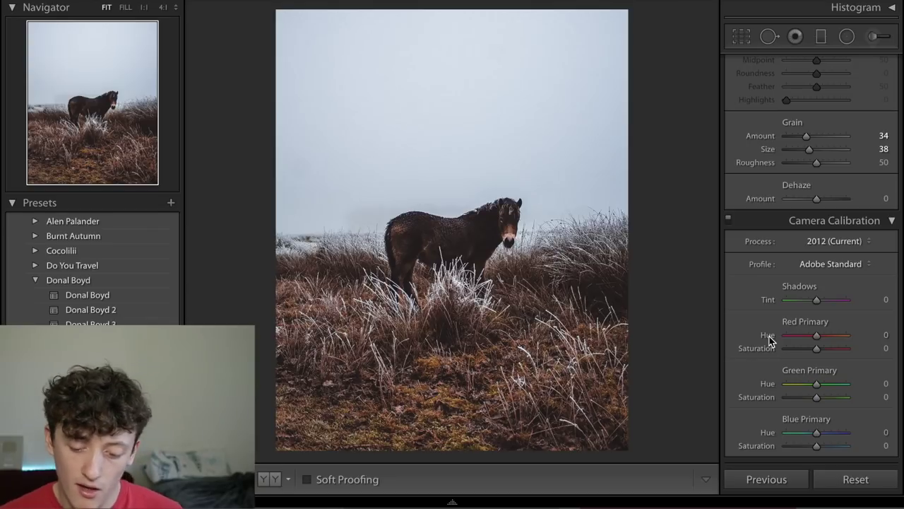
click(885, 334)
text(1)
key(Return)
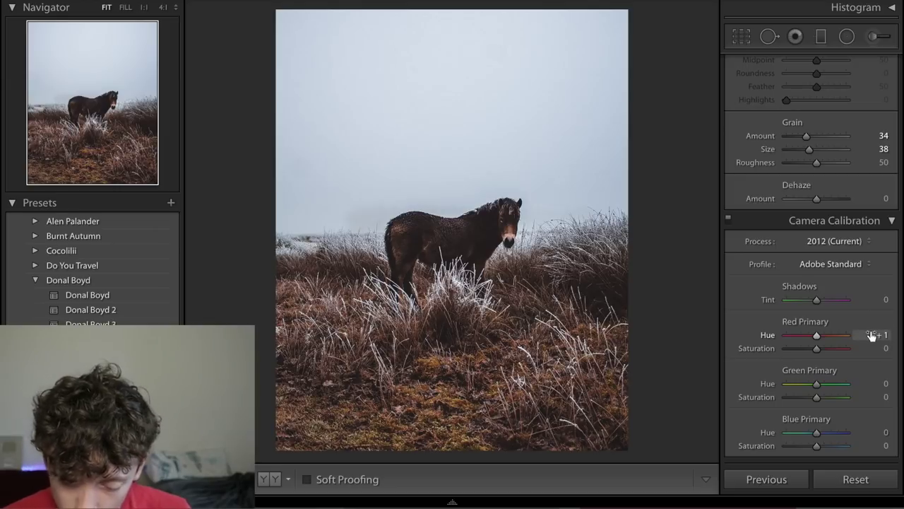
- Set Green Primary Hue to −5 and Blue Primary Hue to −29
drag(817, 383, 751, 385)
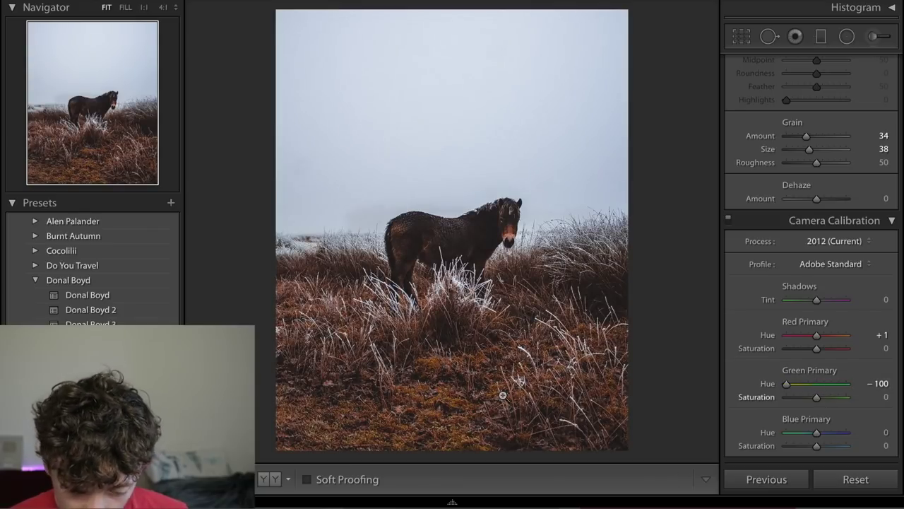
click(814, 383)
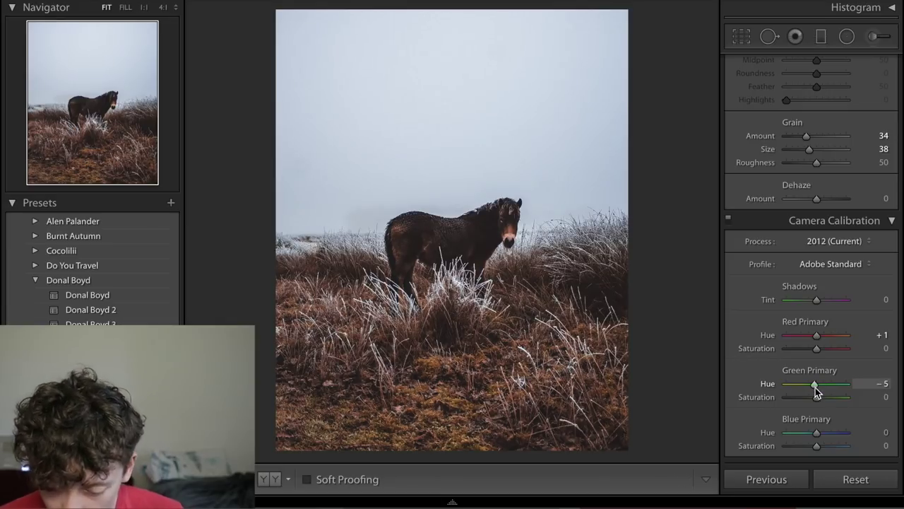
drag(815, 432, 802, 432)
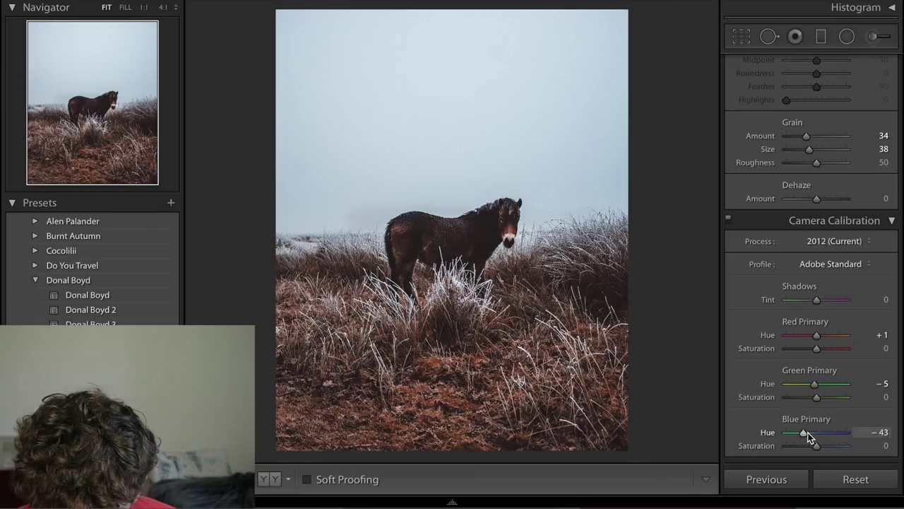
drag(810, 432, 813, 434)
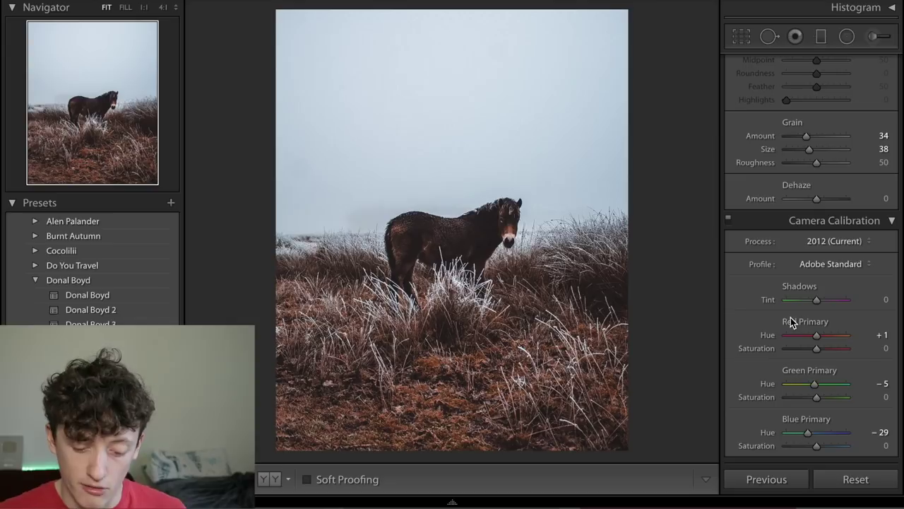
key(backslash)
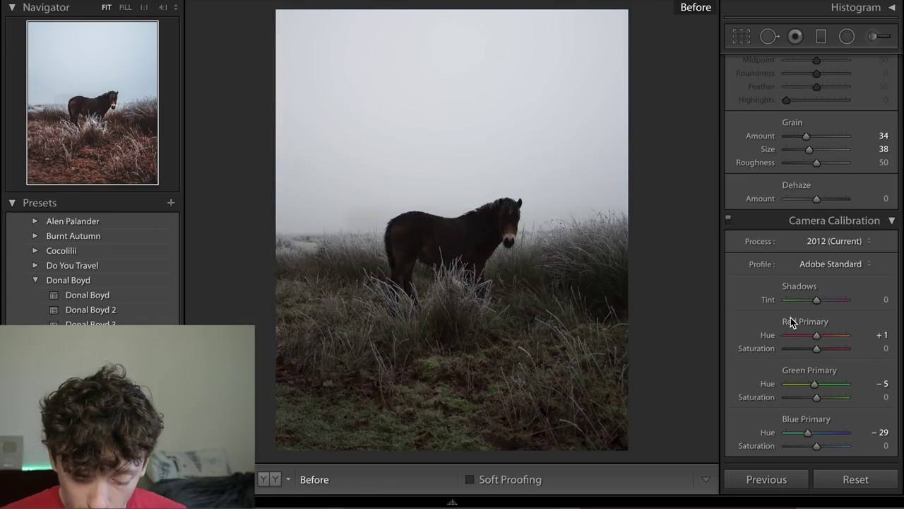
key(backslash)
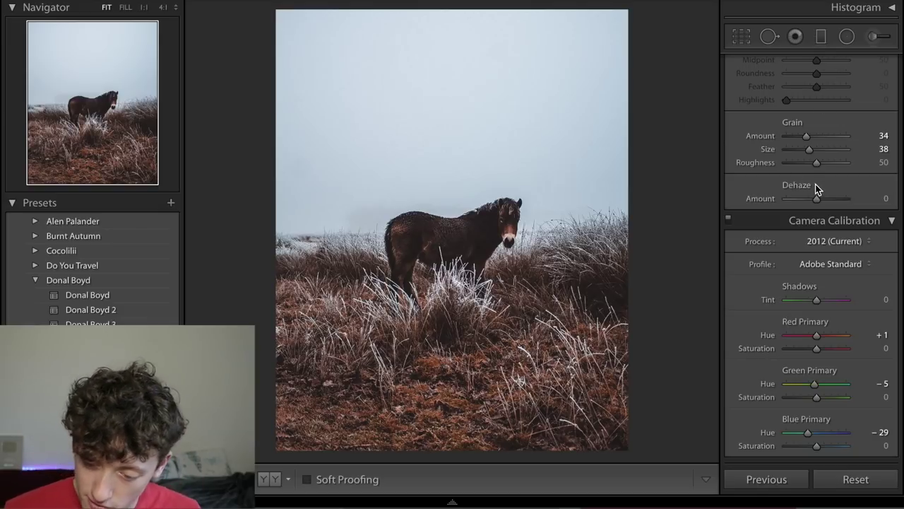
scroll(817, 188, up, 15)
scroll(817, 187, down, 2)
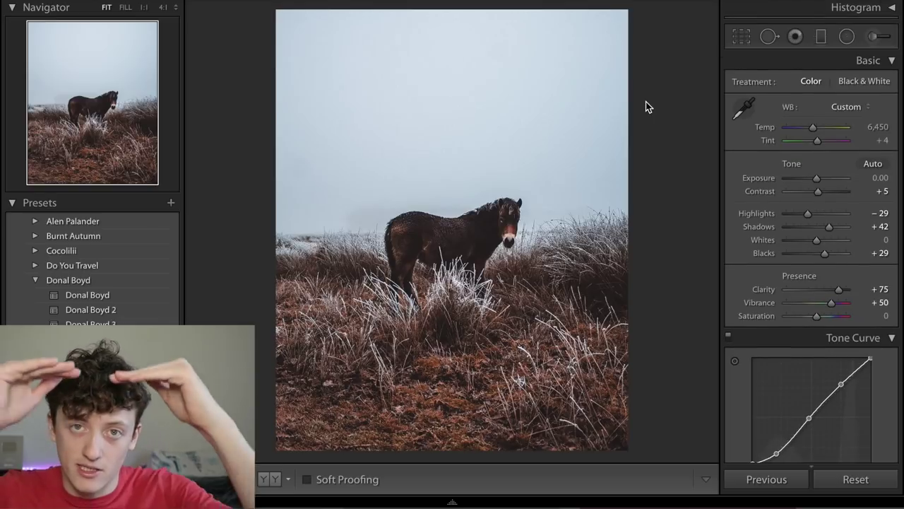
- Draw a graduated filter down from the top of the sky with Dehaze −60 and Exposure −3.97
click(822, 37)
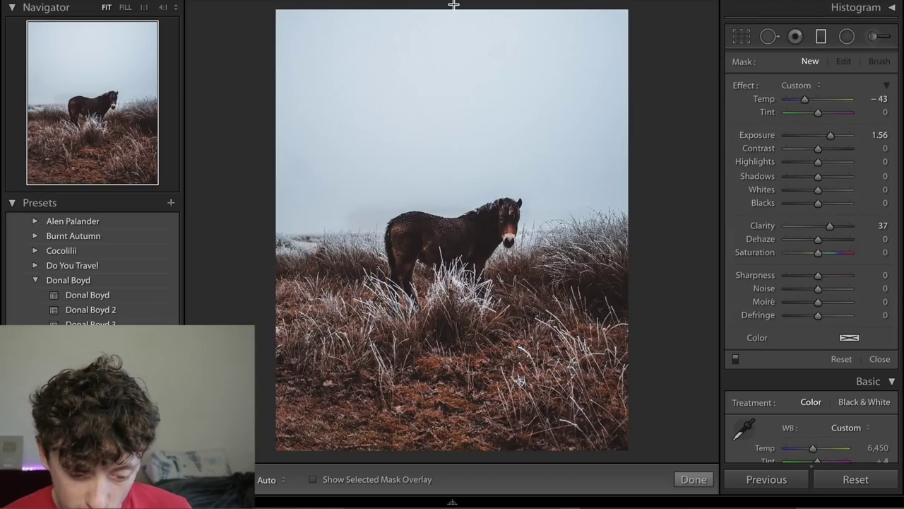
drag(453, 6, 453, 166)
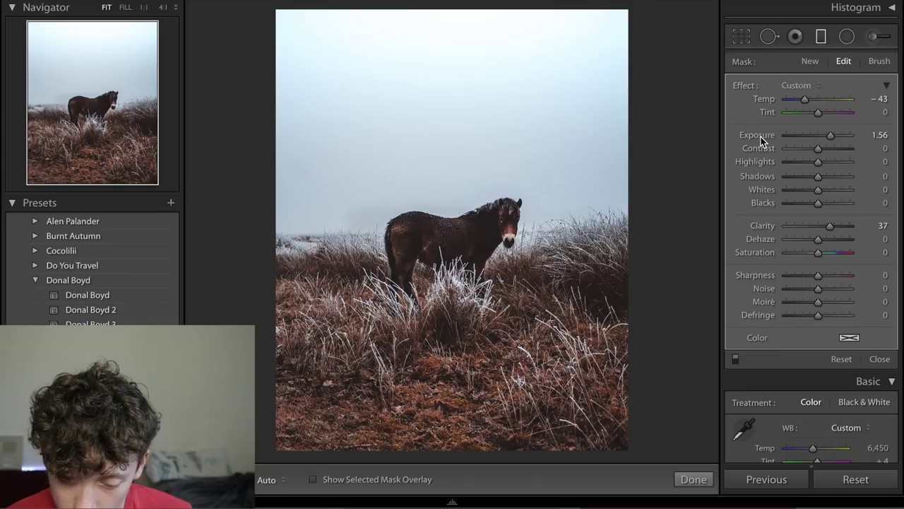
drag(807, 239, 800, 238)
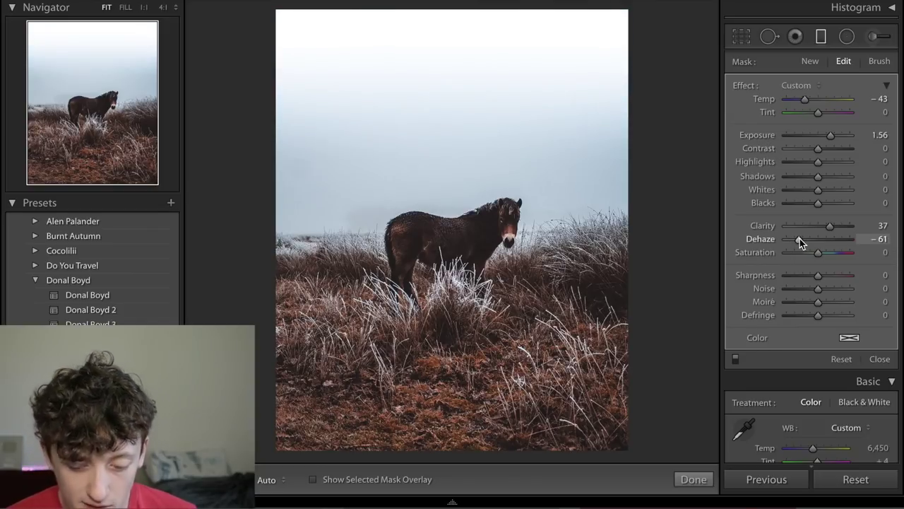
double_click(764, 134)
drag(819, 137, 788, 138)
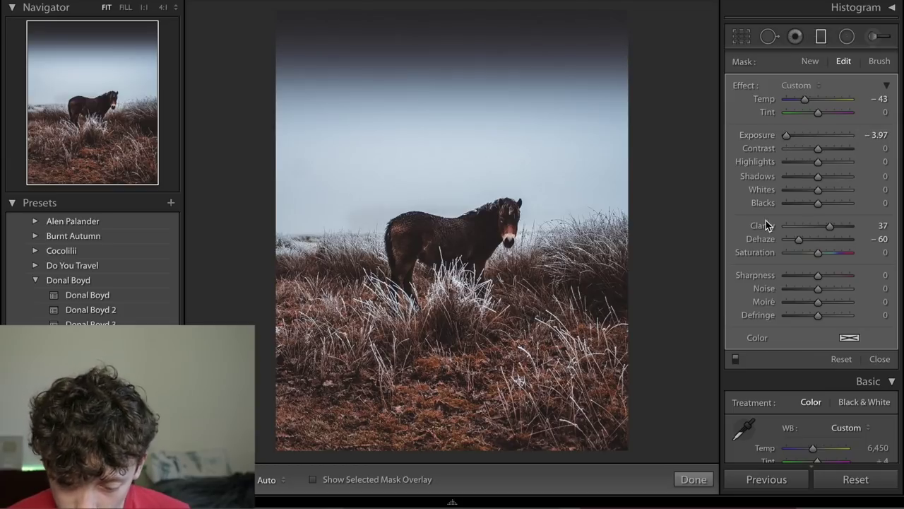
- Extend the gradient slightly further down the sky and reset the filter's Clarity to 0
mouse_move(515, 91)
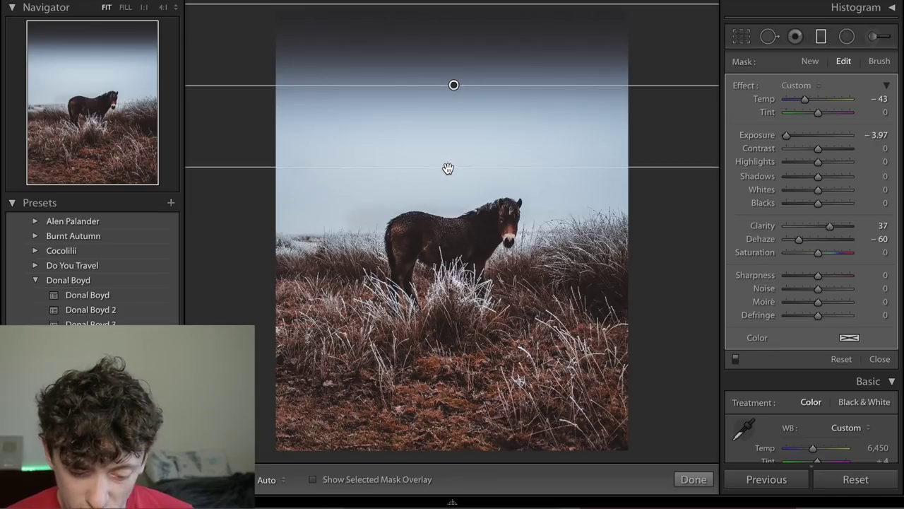
right_click(447, 168)
key(Escape)
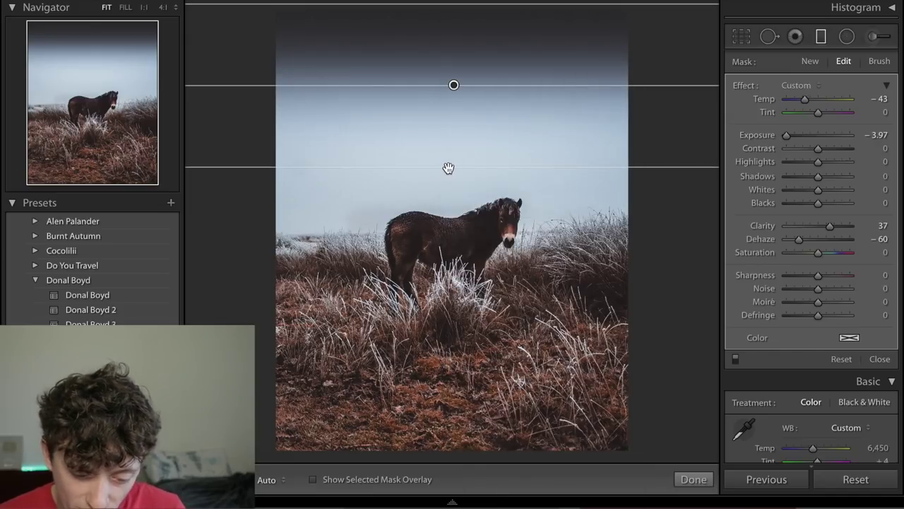
mouse_move(448, 168)
mouse_down()
mouse_move(450, 265)
mouse_move(450, 176)
mouse_up()
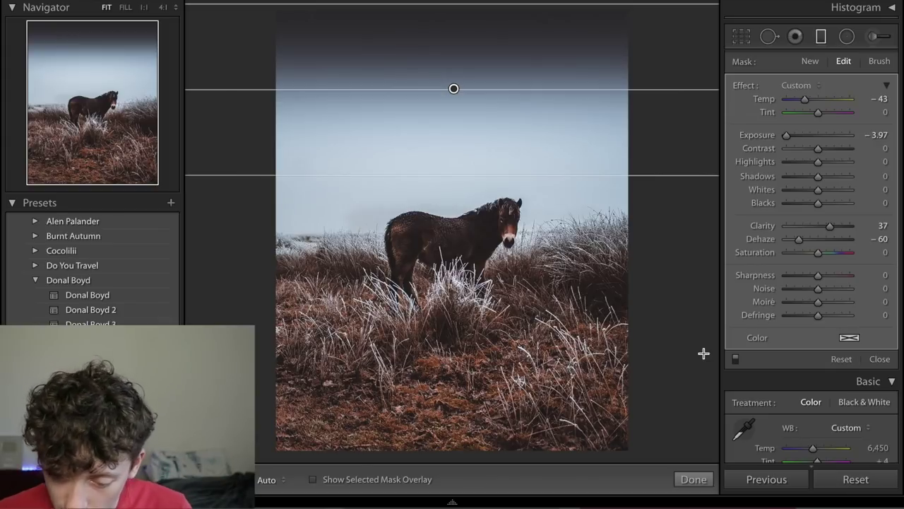
double_click(767, 225)
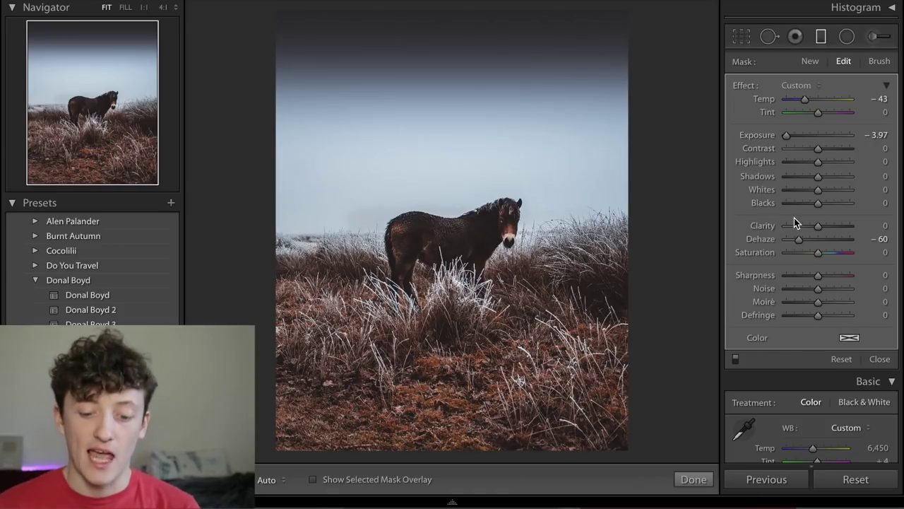
- Preview the horse photo full-screen, then set Camera Calibration Green Primary Hue to −53
key(f)
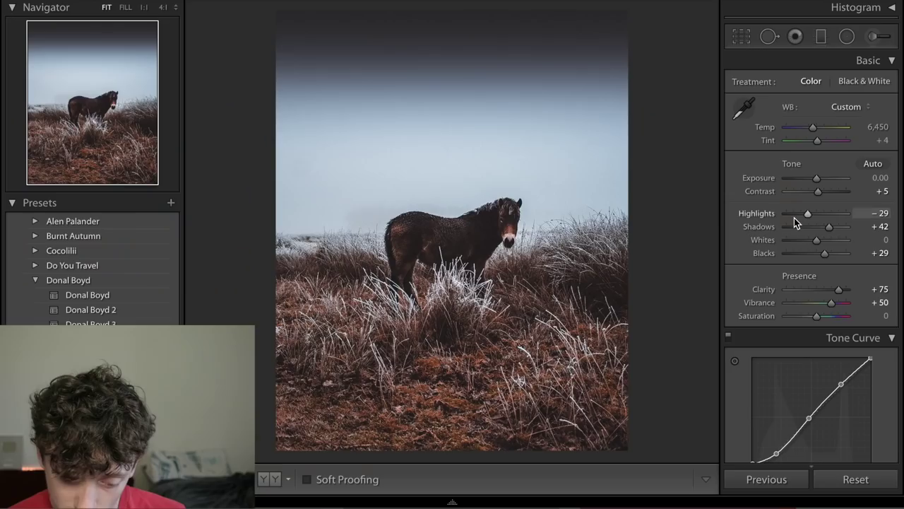
scroll(816, 421, down, 10)
scroll(818, 422, down, 10)
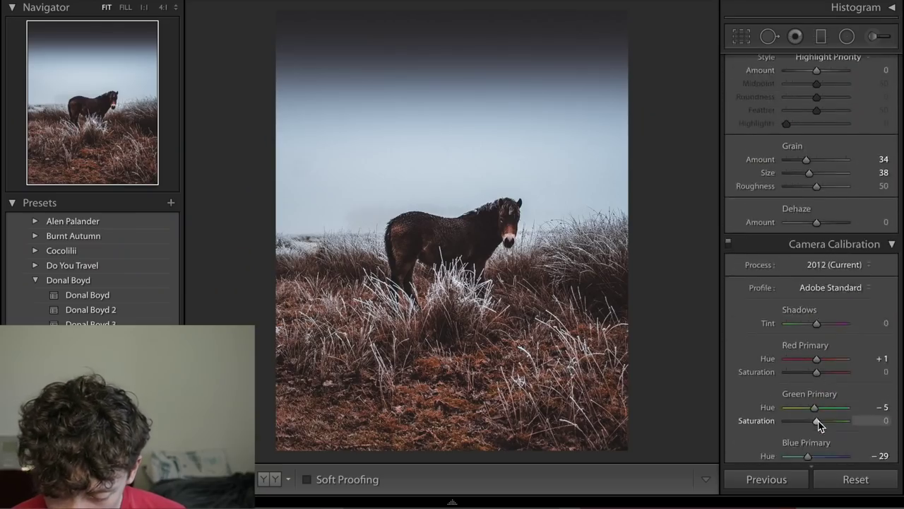
drag(813, 383, 799, 384)
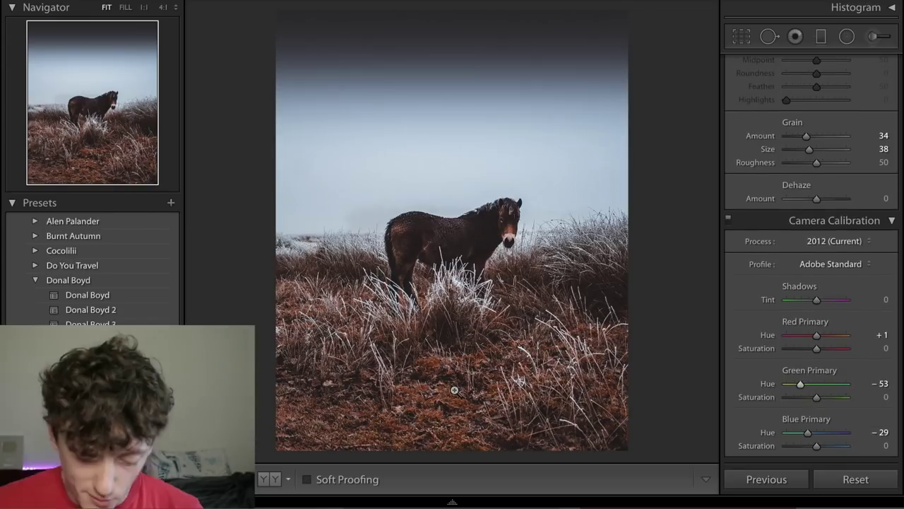